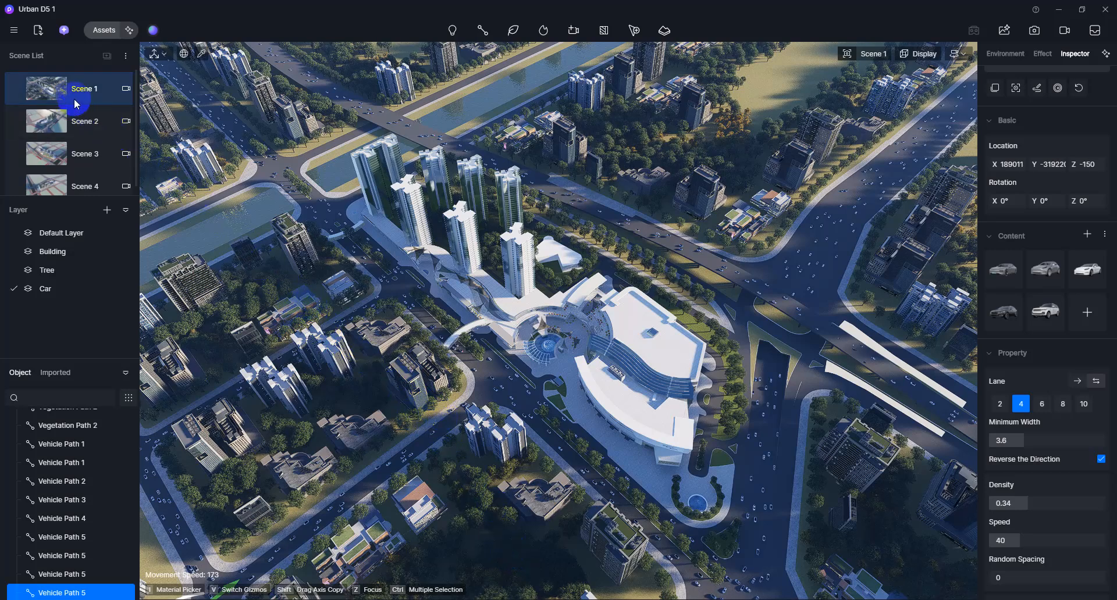
Copy the parameters of Scene 1 and paste them onto Scene 2
{"action": "scroll", "coordinate": [90, 152], "scroll_direction": "down", "scroll_amount": 1}
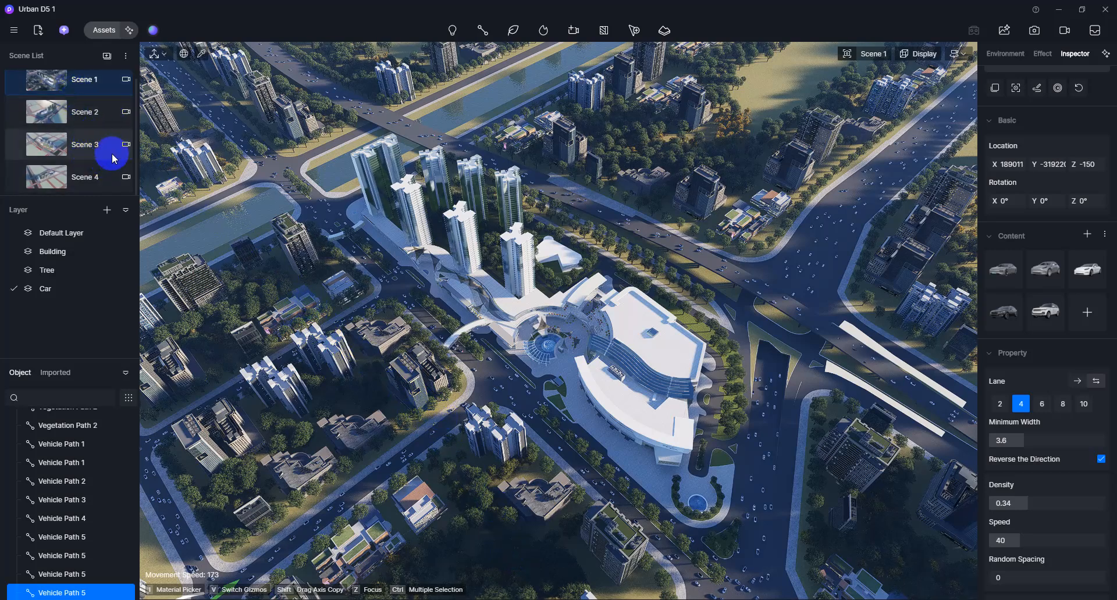
{"action": "left_click", "coordinate": [74, 124]}
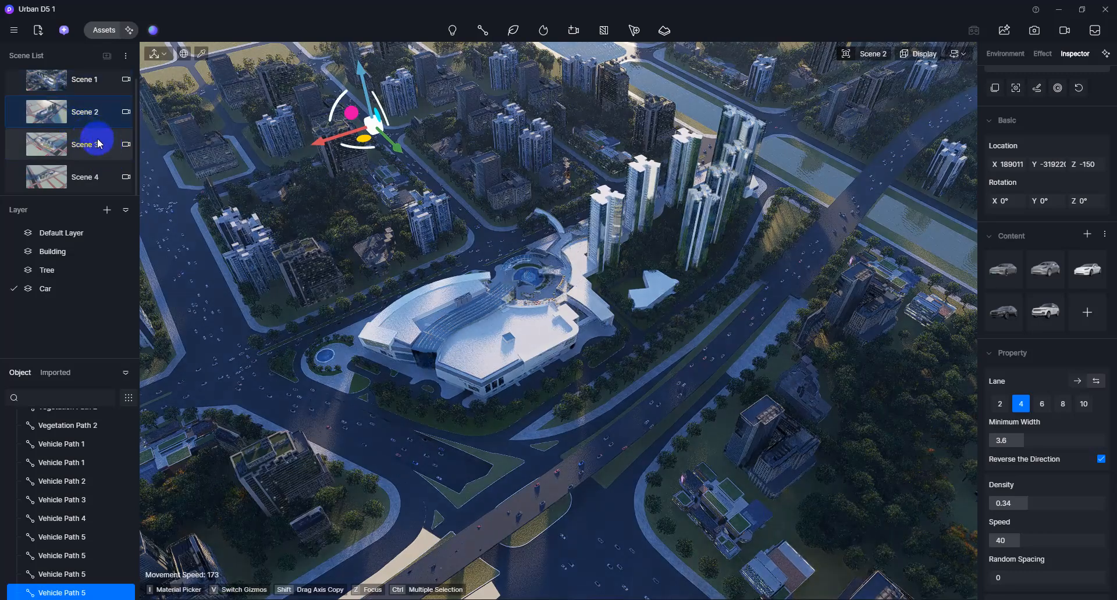
{"action": "left_click", "coordinate": [88, 82]}
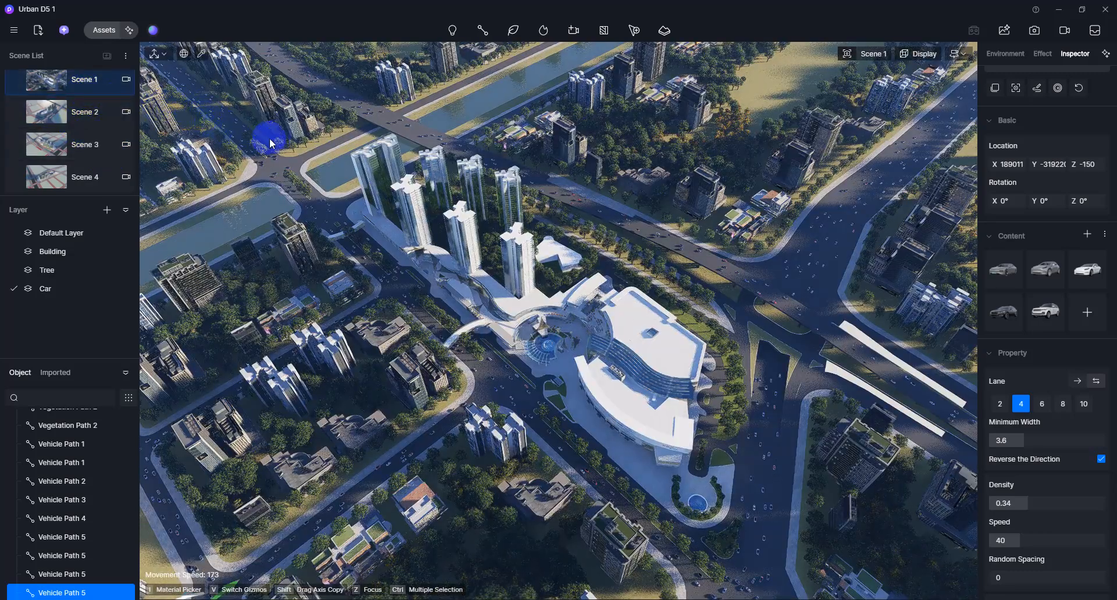
{"action": "right_click", "coordinate": [52, 91]}
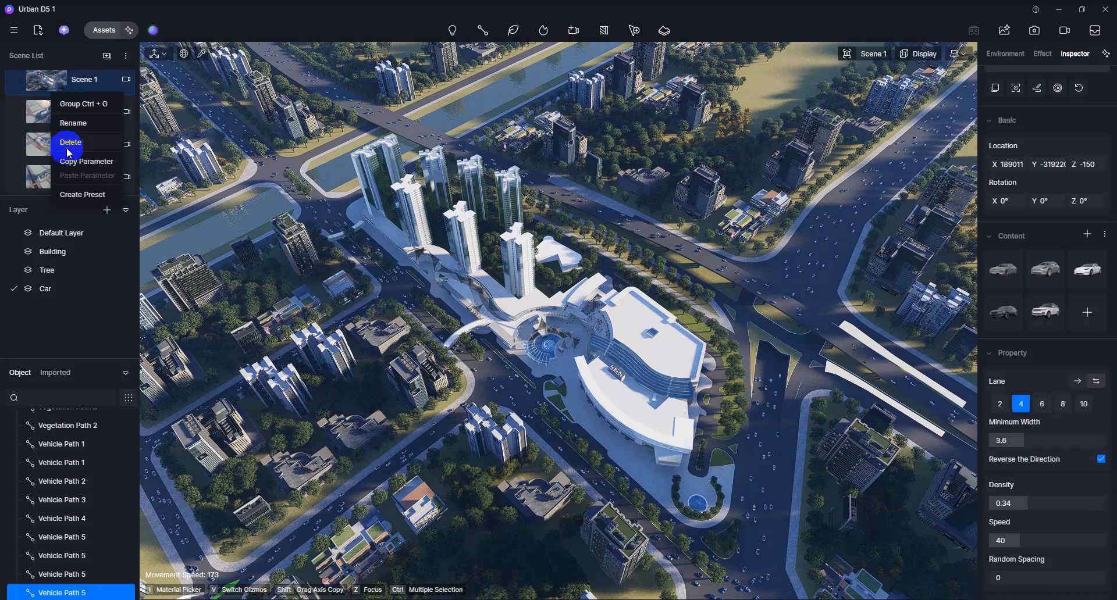
{"action": "left_click", "coordinate": [82, 162]}
{"action": "left_click", "coordinate": [51, 109]}
{"action": "right_click", "coordinate": [50, 109]}
{"action": "left_click", "coordinate": [85, 193]}
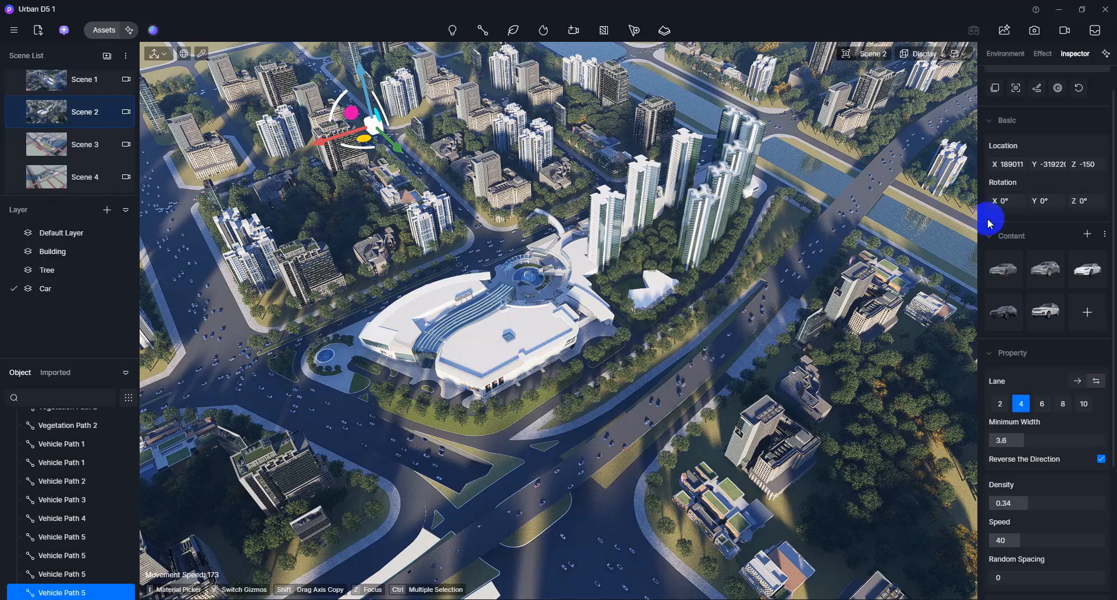
Set Scene 2's sun azimuth to 131.4 and its altitude to 17.5
{"action": "scroll", "coordinate": [1010, 254], "scroll_direction": "up", "scroll_amount": 1}
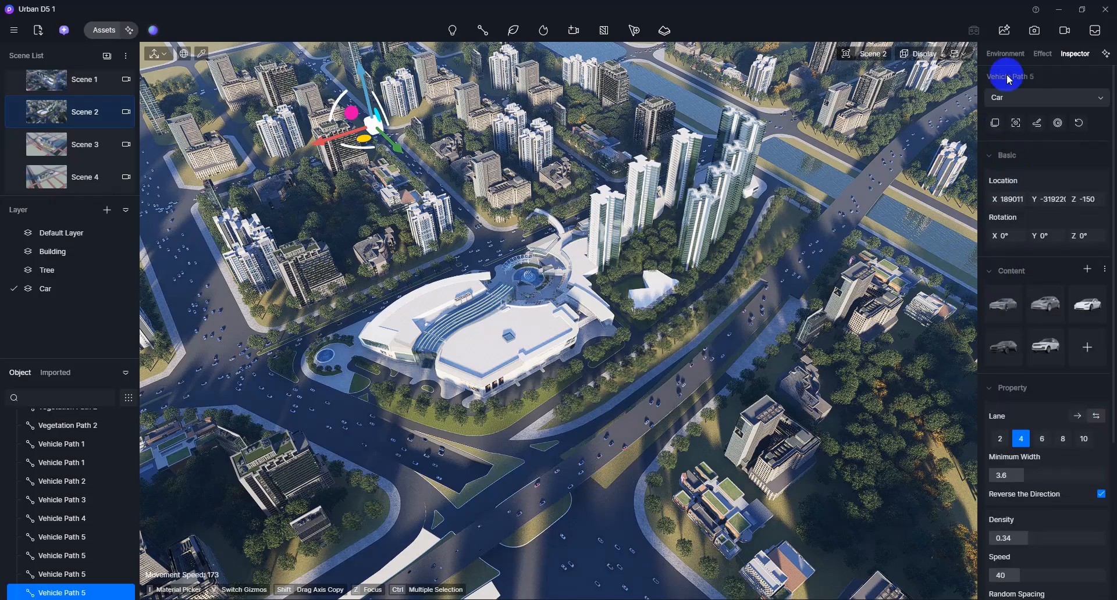
{"action": "left_click", "coordinate": [1006, 56]}
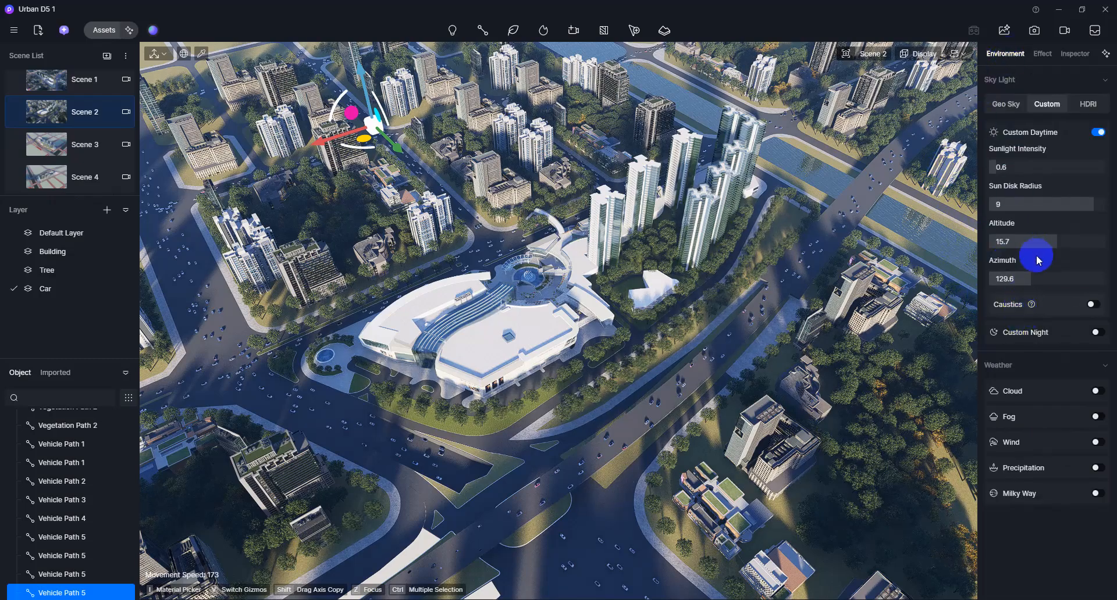
{"action": "mouse_move", "coordinate": [1026, 279]}
{"action": "left_mouse_down"}
{"action": "mouse_move", "coordinate": [1055, 280]}
{"action": "mouse_move", "coordinate": [996, 281]}
{"action": "mouse_move", "coordinate": [1030, 281]}
{"action": "left_mouse_up"}
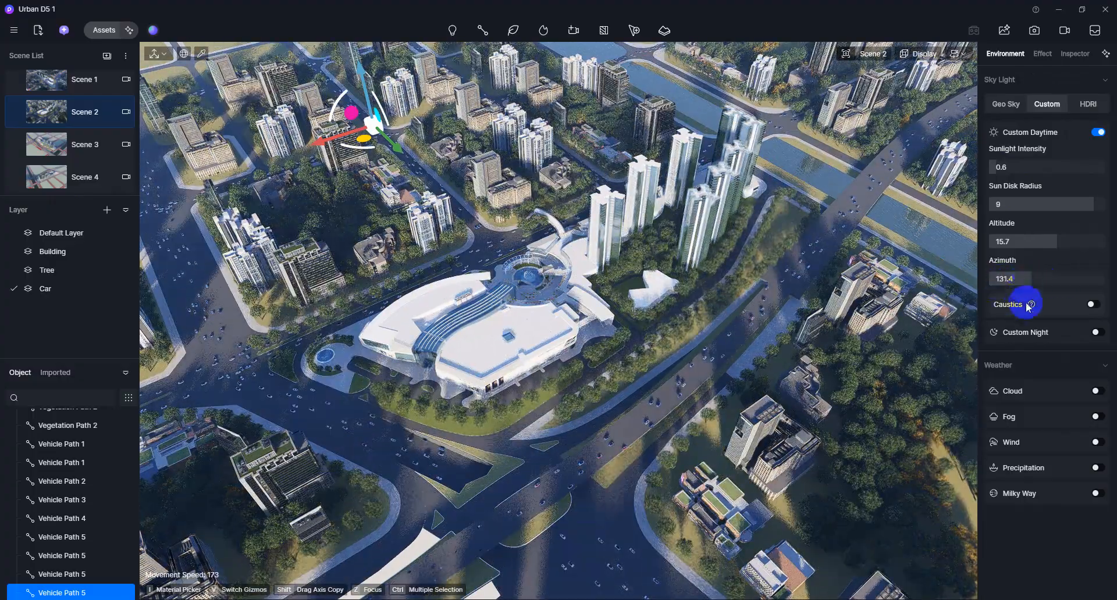
{"action": "left_click_drag", "start_coordinate": [1055, 244], "coordinate": [1054, 244]}
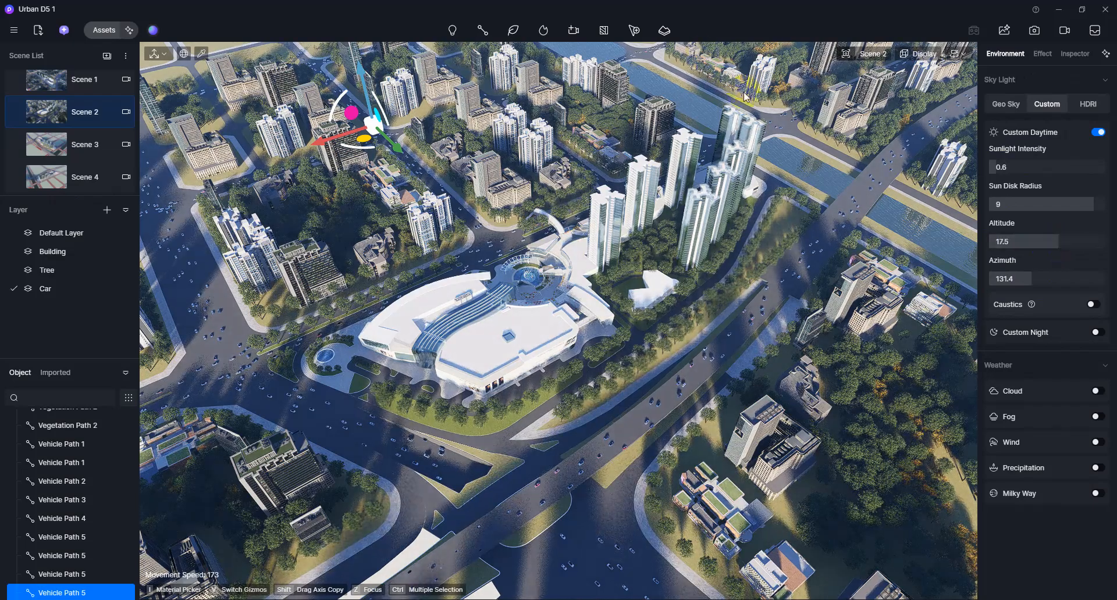
Try sunlight intensities of 5 and 0.9 in Scene 2, and reload the scene's saved lighting
{"action": "left_click", "coordinate": [854, 56]}
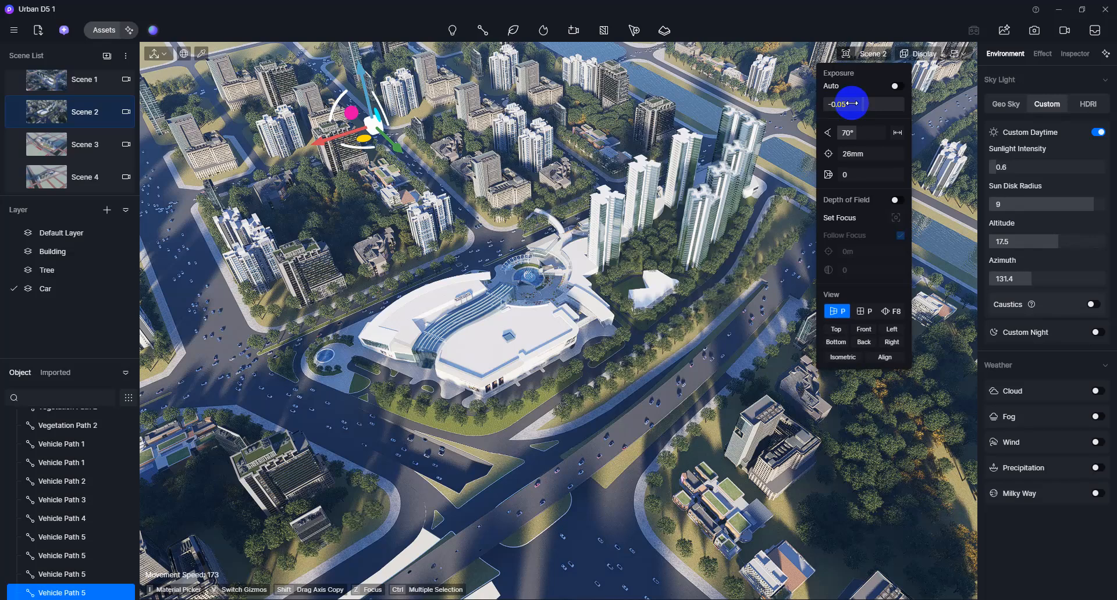
{"action": "left_click", "coordinate": [855, 93]}
{"action": "left_click", "coordinate": [1006, 168]}
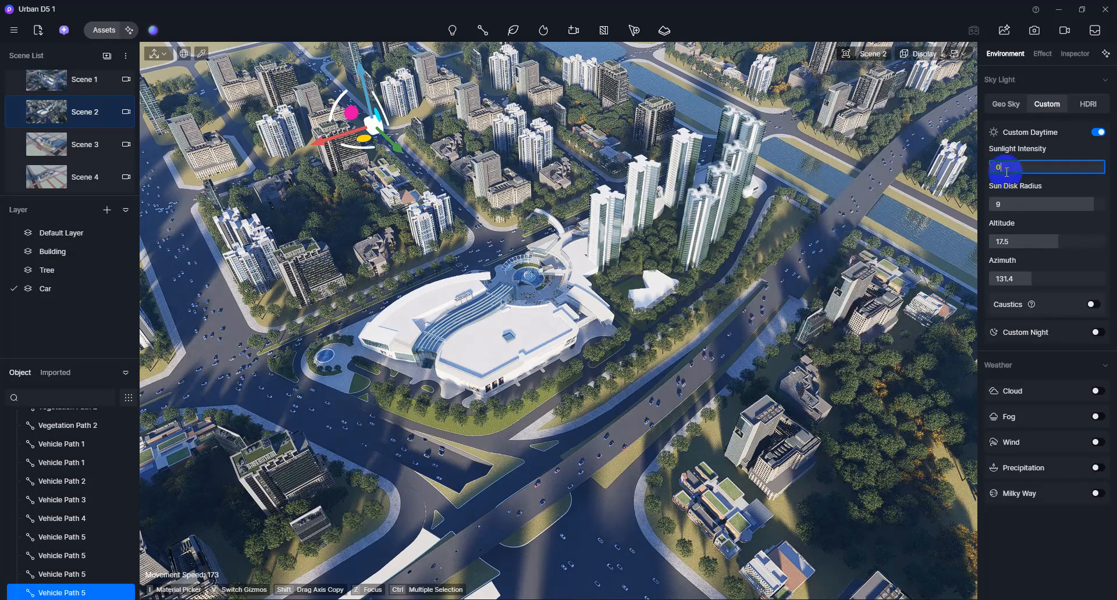
{"action": "type", "text": "55"}
{"action": "key", "text": "Return"}
{"action": "left_click", "coordinate": [1005, 171]}
{"action": "type", "text": "05"}
{"action": "key", "text": "Return"}
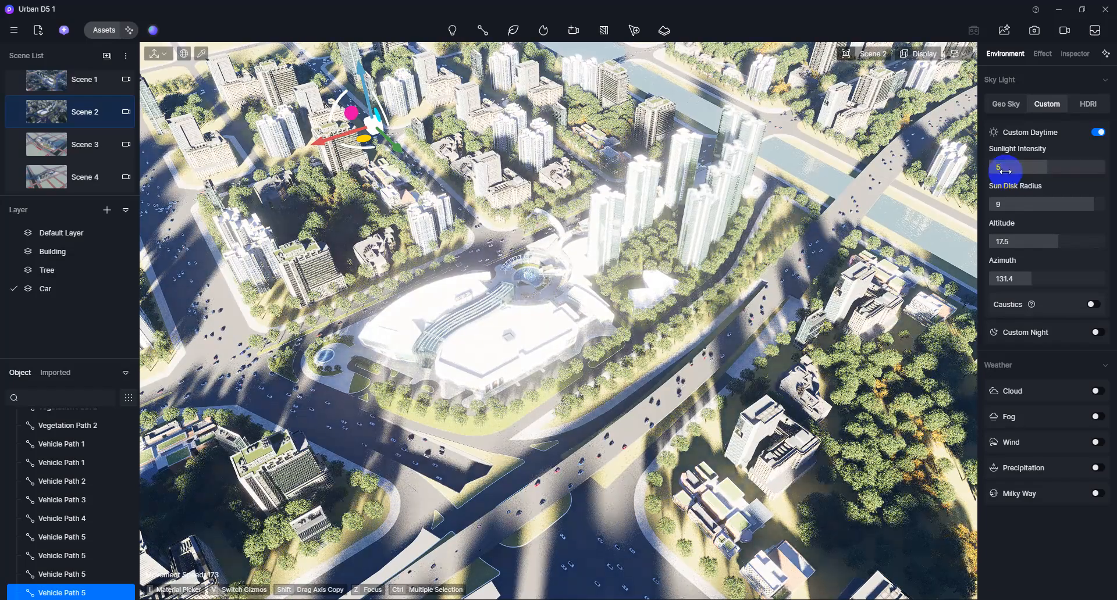
{"action": "left_click", "coordinate": [1005, 172]}
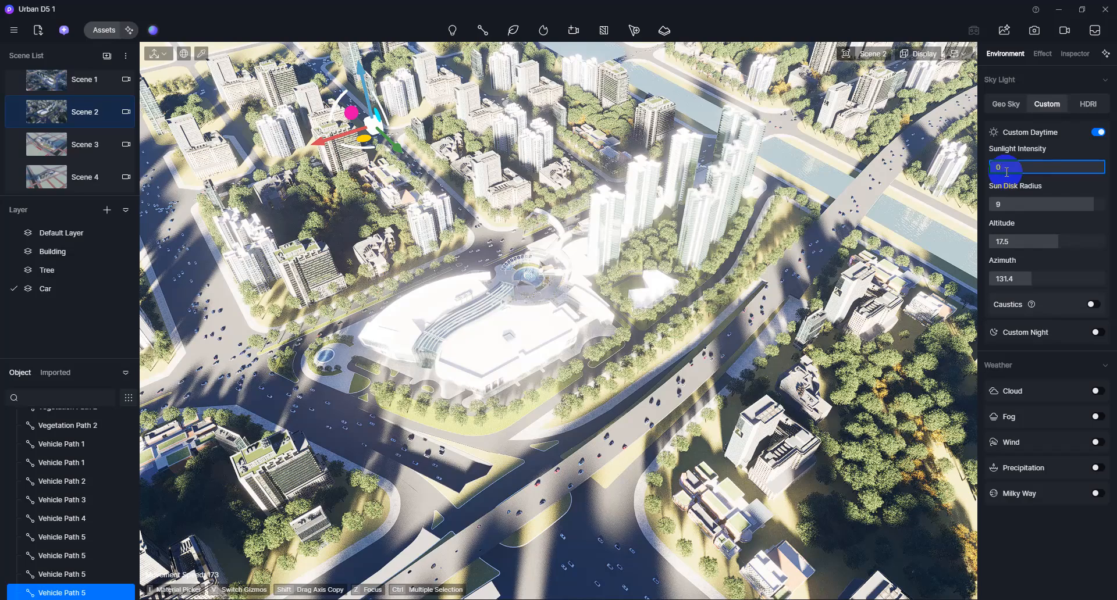
{"action": "type", "text": "0.9"}
{"action": "key", "text": "Return"}
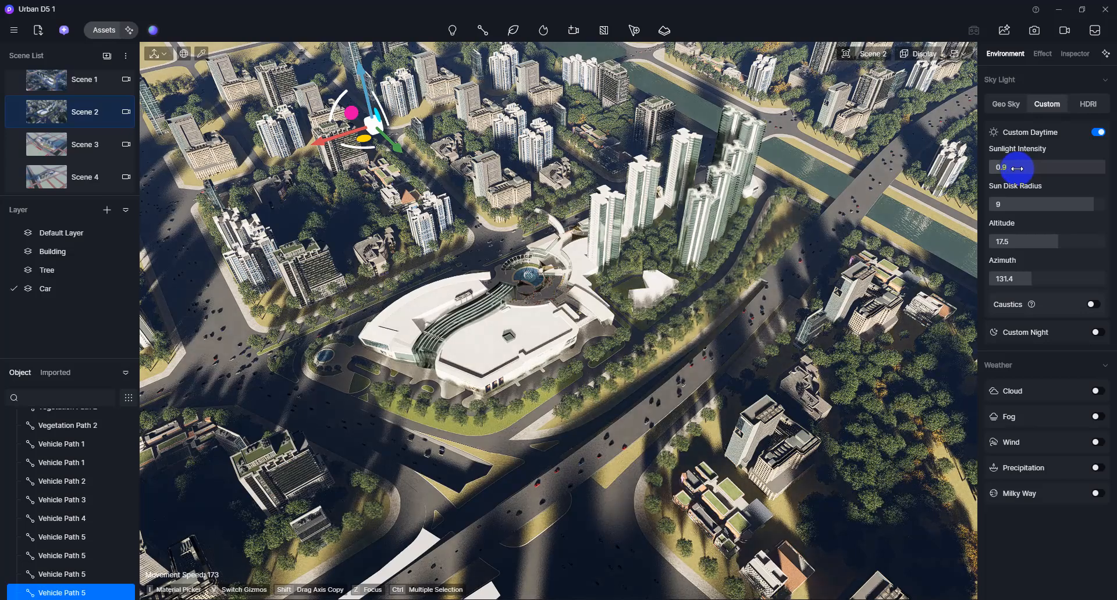
{"action": "left_click", "coordinate": [95, 111]}
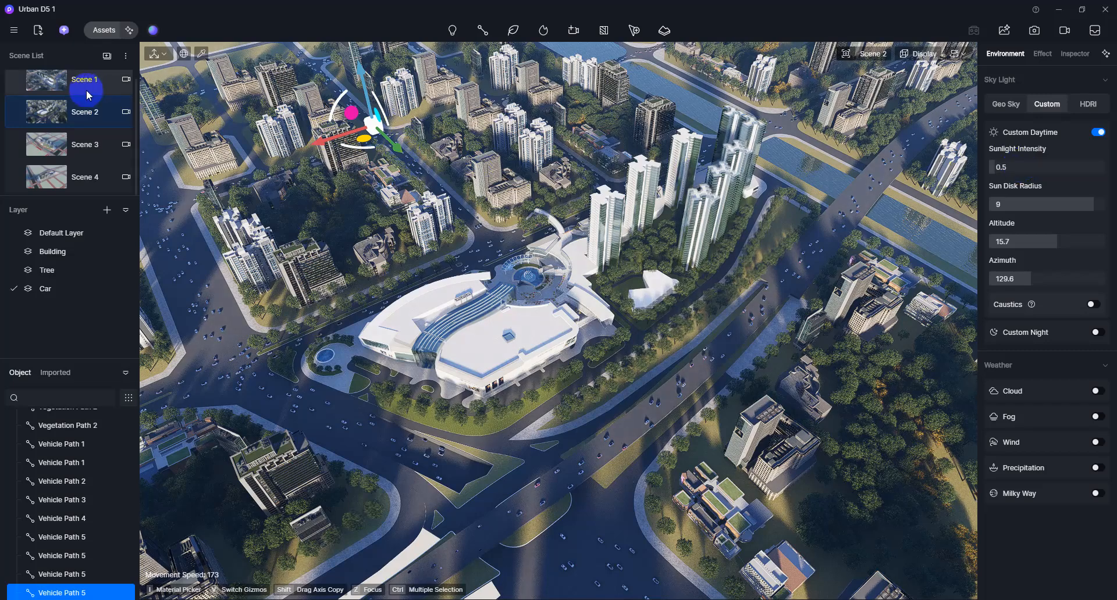
Copy the parameters of Scene 2 and paste them onto Scene 3 and Scene 4
{"action": "left_click", "coordinate": [25, 115]}
{"action": "left_click", "coordinate": [38, 120]}
{"action": "right_click", "coordinate": [37, 119]}
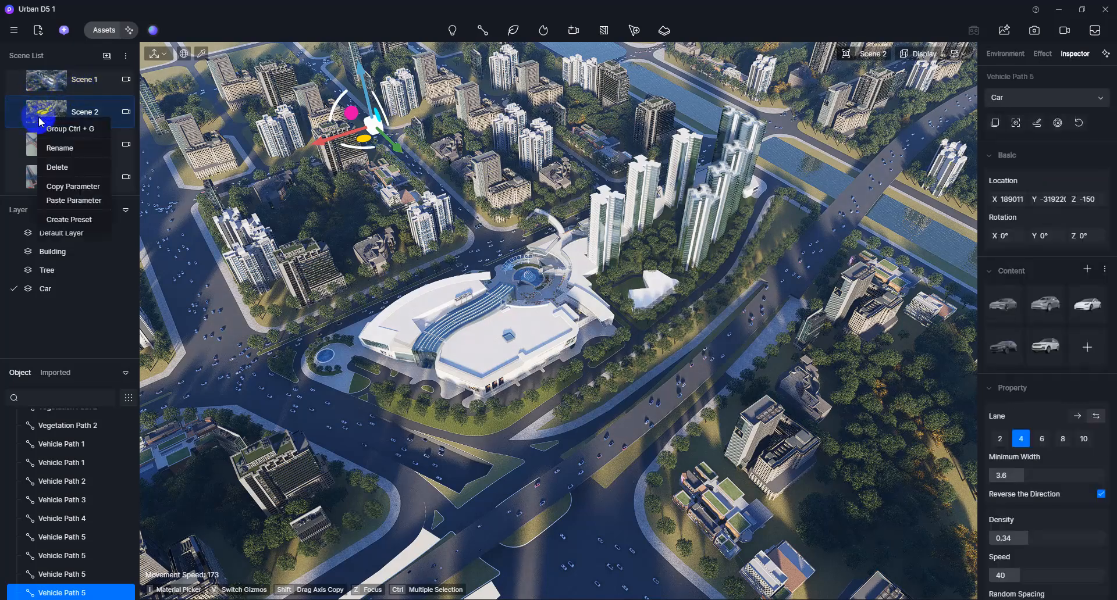
{"action": "left_click", "coordinate": [67, 188]}
{"action": "left_click", "coordinate": [61, 148]}
{"action": "right_click", "coordinate": [59, 153]}
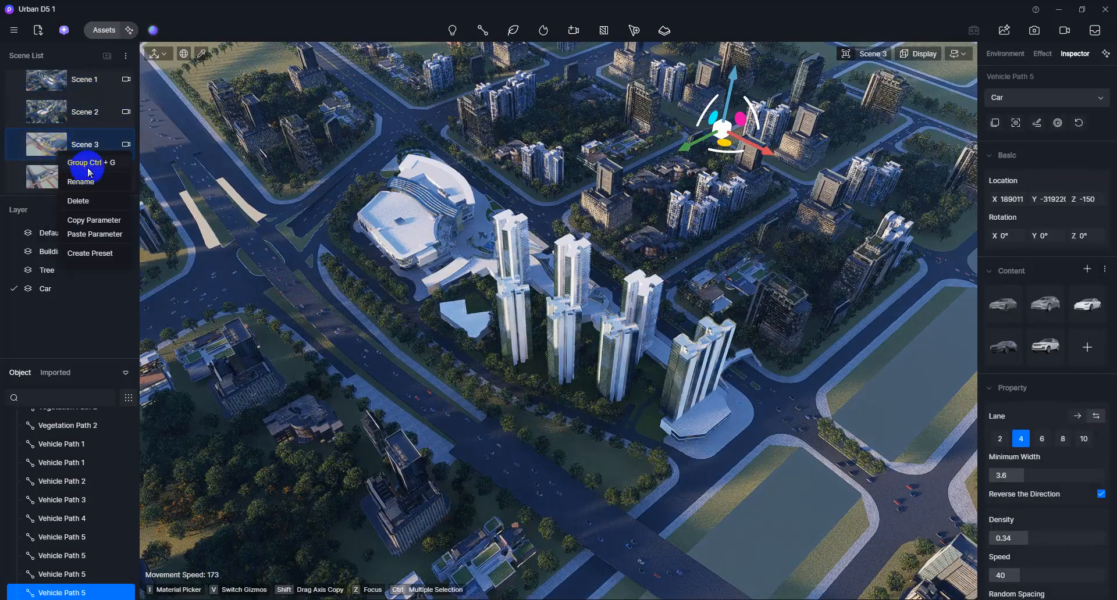
{"action": "left_click", "coordinate": [86, 240]}
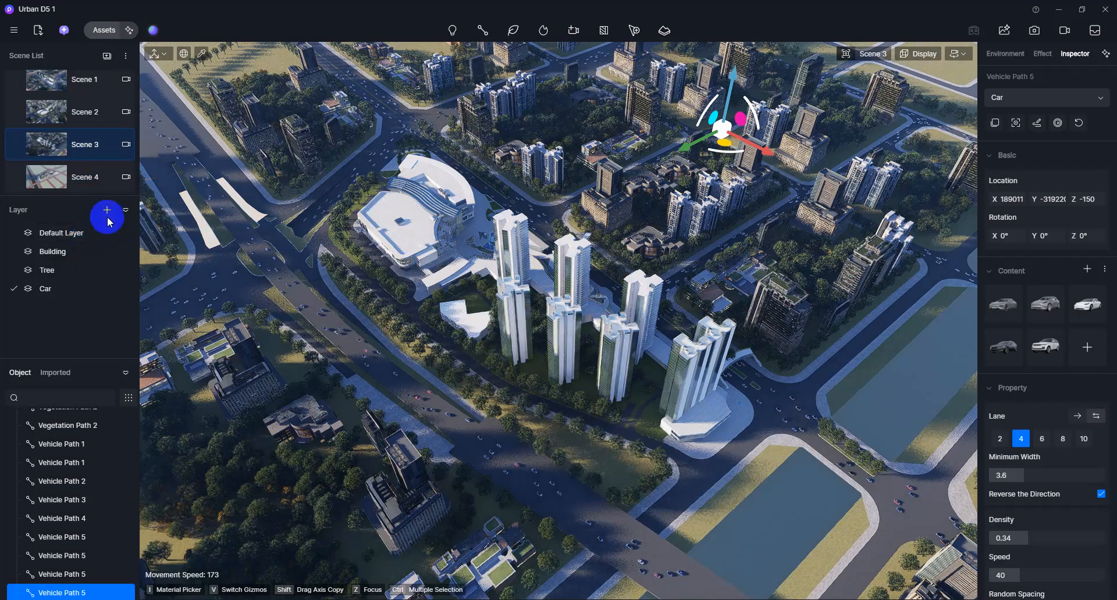
{"action": "right_click", "coordinate": [45, 177]}
{"action": "left_click", "coordinate": [68, 257]}
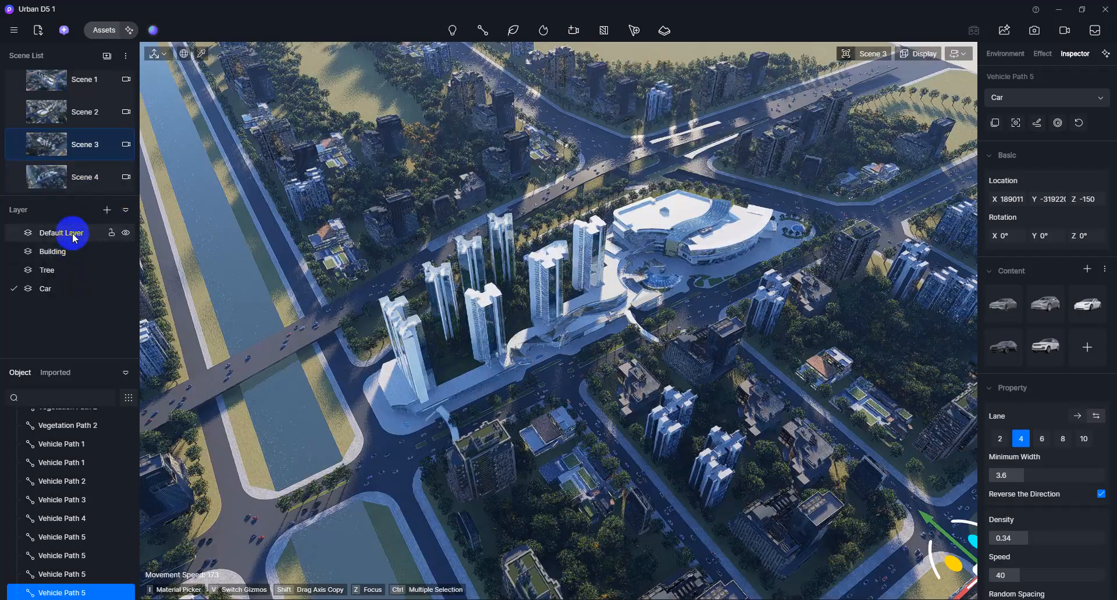
Set Scene 3's sun azimuth to 309.6 and update the saved scene
{"action": "left_click", "coordinate": [65, 149]}
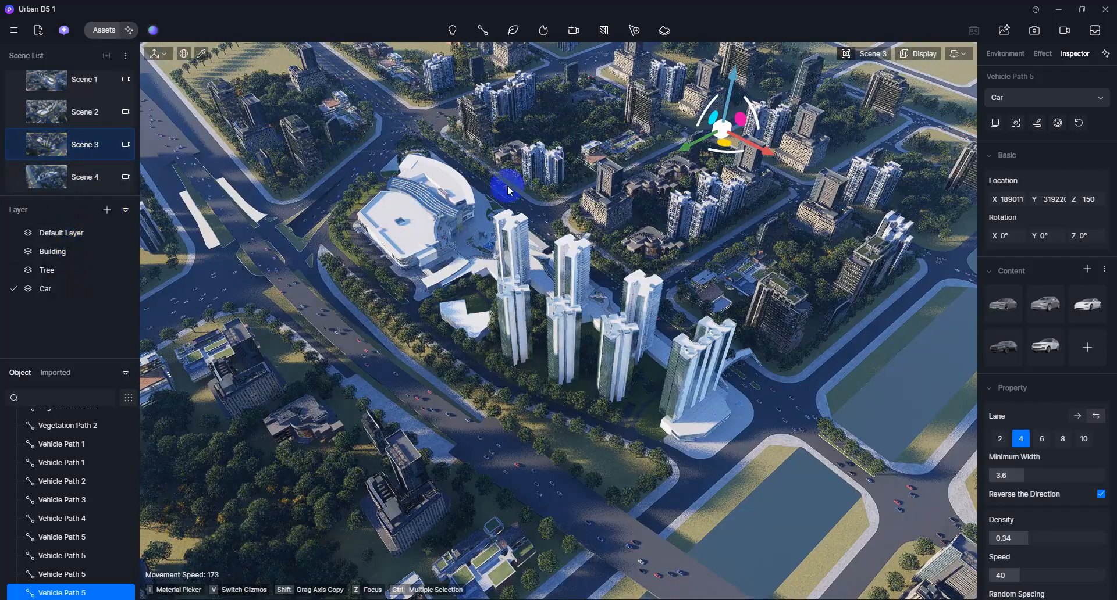
{"action": "left_click", "coordinate": [1005, 53]}
{"action": "mouse_move", "coordinate": [1032, 276]}
{"action": "left_mouse_down"}
{"action": "mouse_move", "coordinate": [1114, 277]}
{"action": "mouse_move", "coordinate": [970, 280]}
{"action": "mouse_move", "coordinate": [1030, 277]}
{"action": "left_mouse_up"}
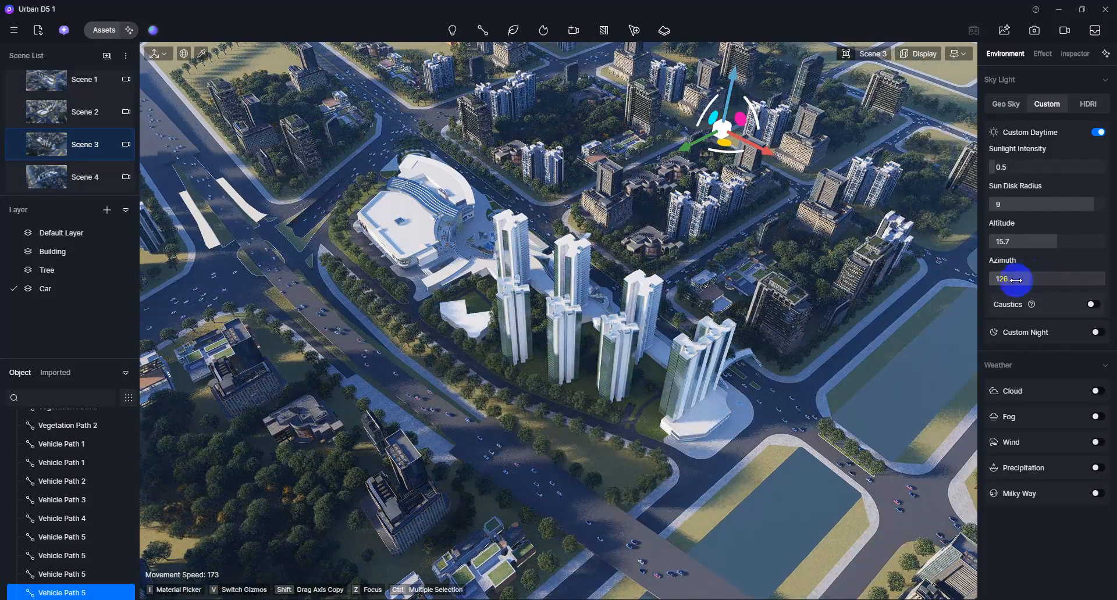
{"action": "left_click_drag", "start_coordinate": [1042, 279], "coordinate": [1090, 285]}
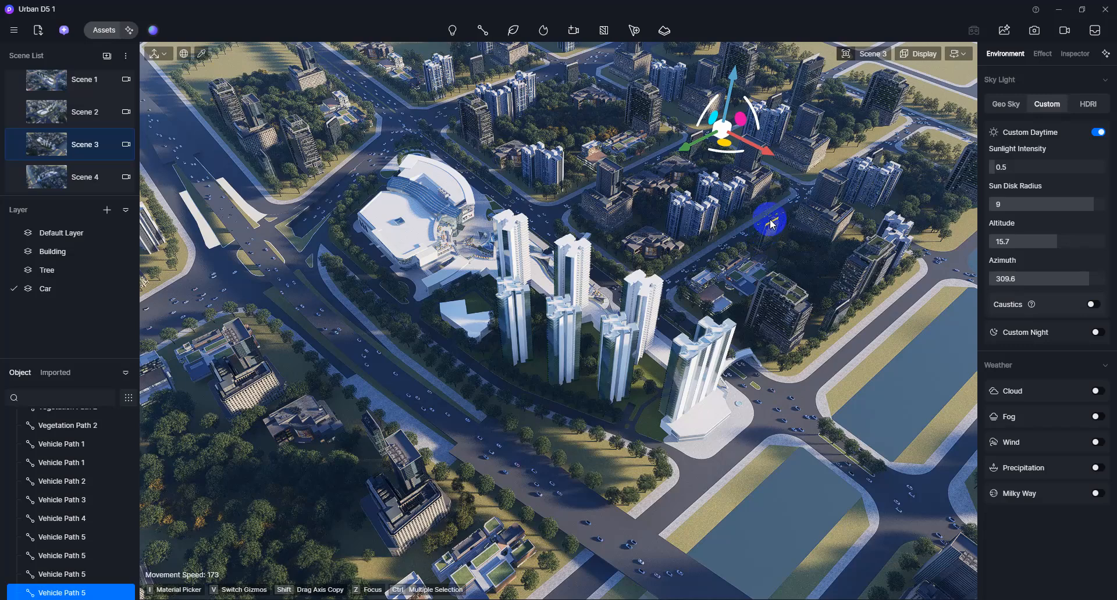
{"action": "left_click", "coordinate": [33, 151]}
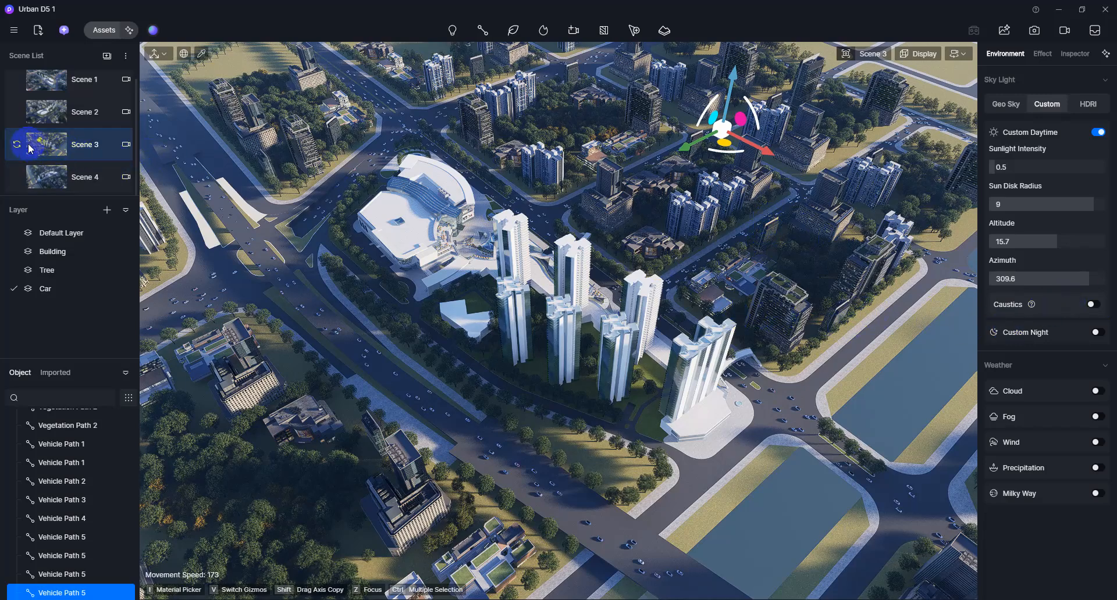
Set Scene 4's sun azimuth to 140.4 and update the saved scene
{"action": "left_click", "coordinate": [19, 176]}
{"action": "left_click", "coordinate": [971, 303]}
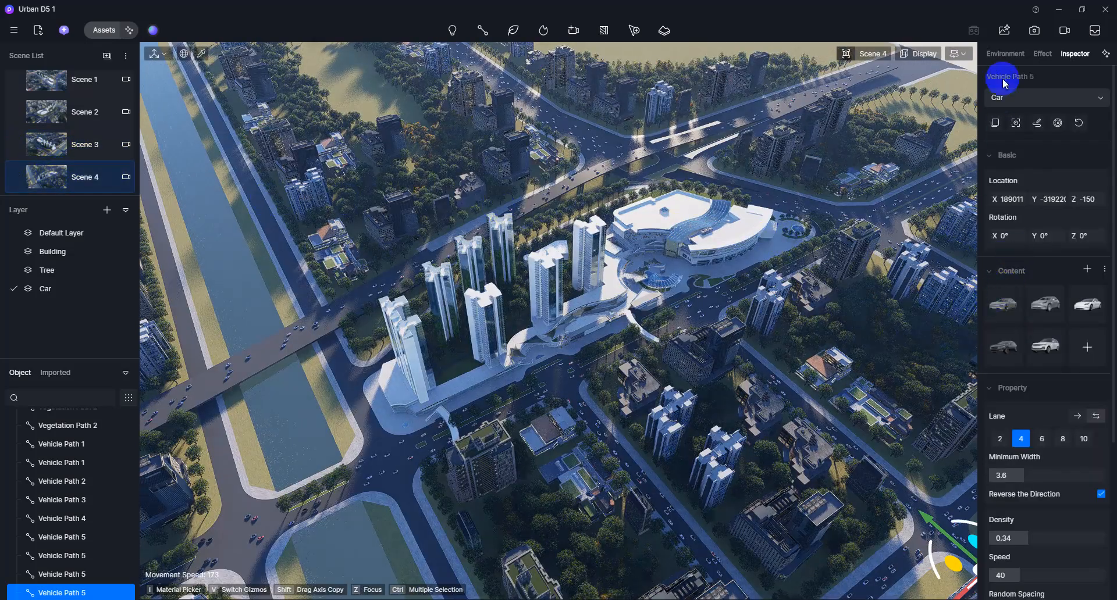
{"action": "left_click", "coordinate": [999, 58]}
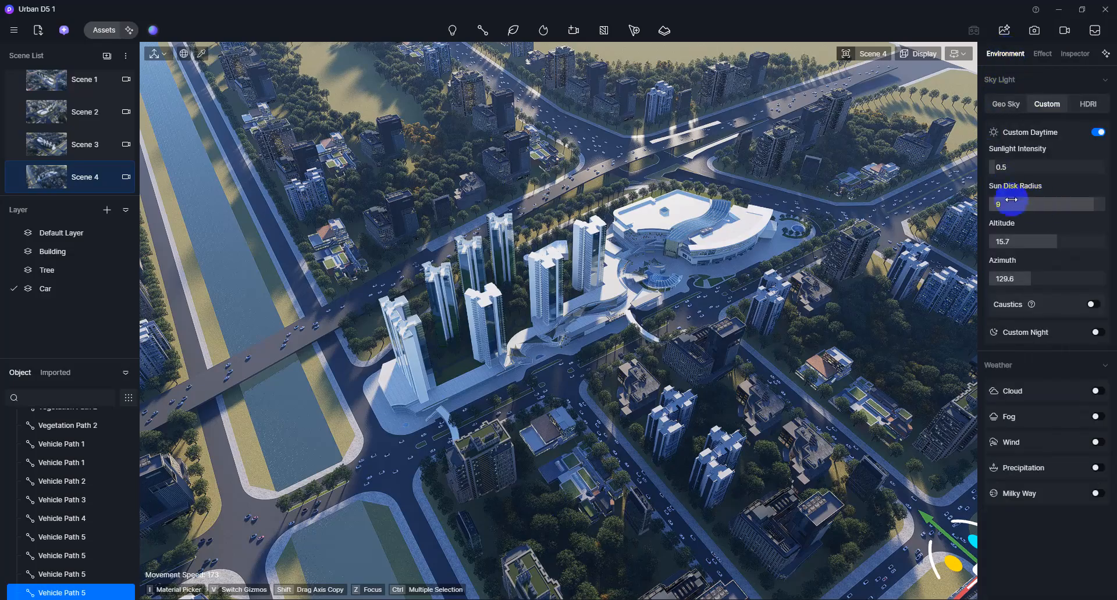
{"action": "mouse_move", "coordinate": [1029, 279]}
{"action": "left_mouse_down"}
{"action": "mouse_move", "coordinate": [1064, 279]}
{"action": "mouse_move", "coordinate": [986, 279]}
{"action": "mouse_move", "coordinate": [1053, 279]}
{"action": "mouse_move", "coordinate": [1034, 279]}
{"action": "left_mouse_up"}
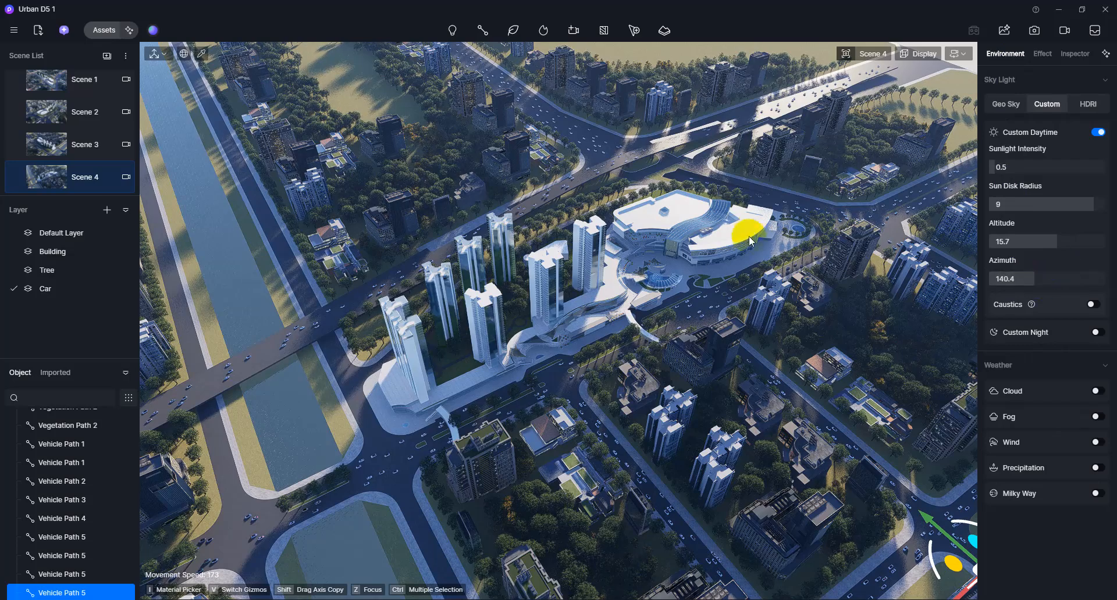
{"action": "left_click", "coordinate": [16, 183]}
Review the lighting of all four scenes one after another and return to Scene 1
{"action": "left_click", "coordinate": [65, 86]}
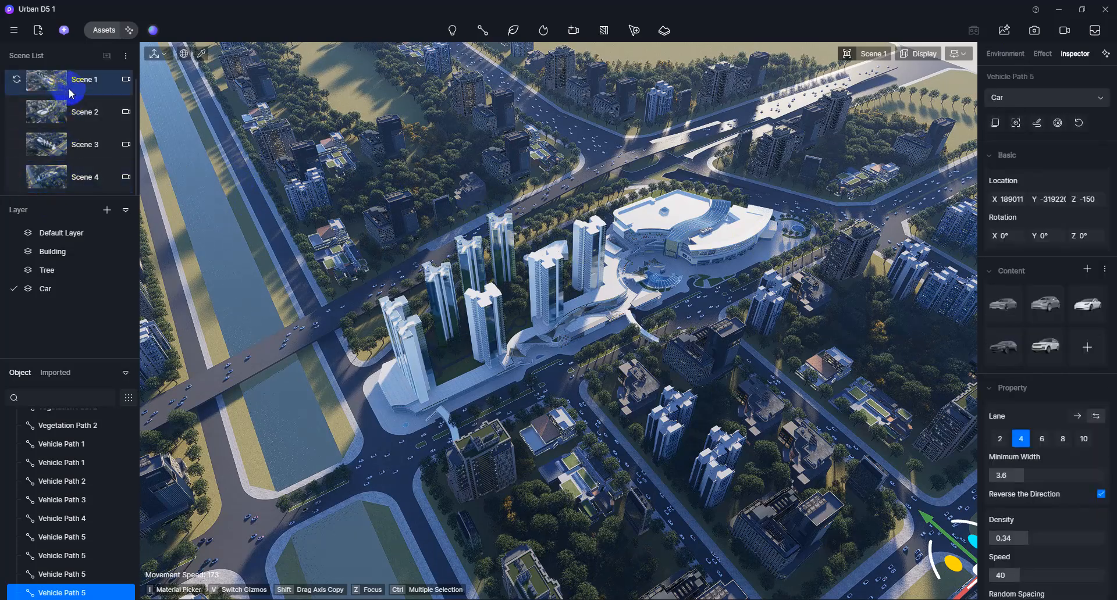
{"action": "left_click", "coordinate": [81, 122]}
{"action": "left_click", "coordinate": [68, 153]}
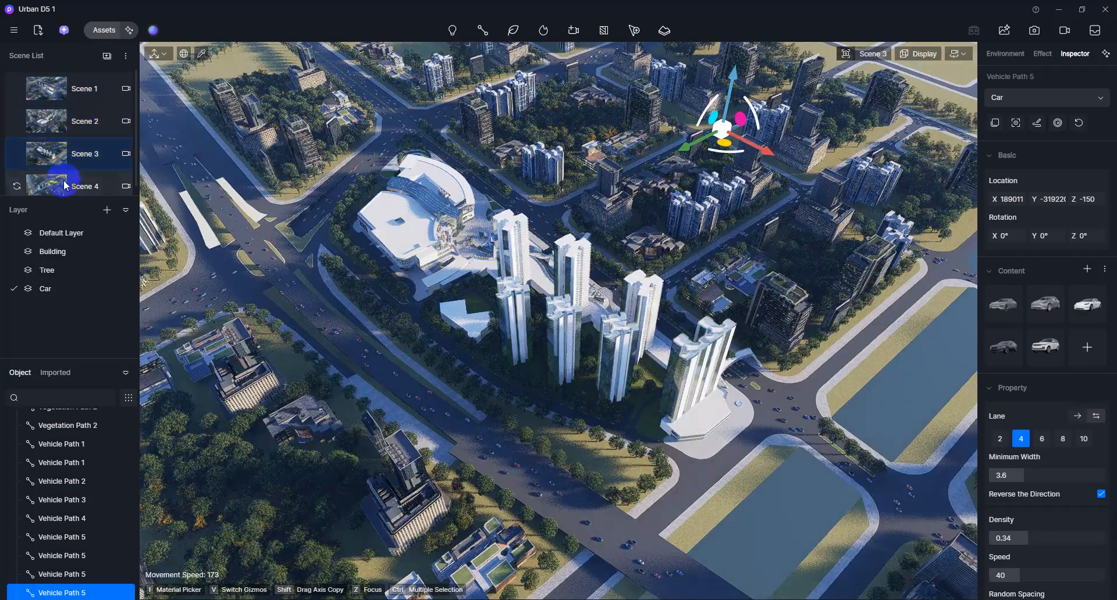
{"action": "left_click", "coordinate": [64, 182]}
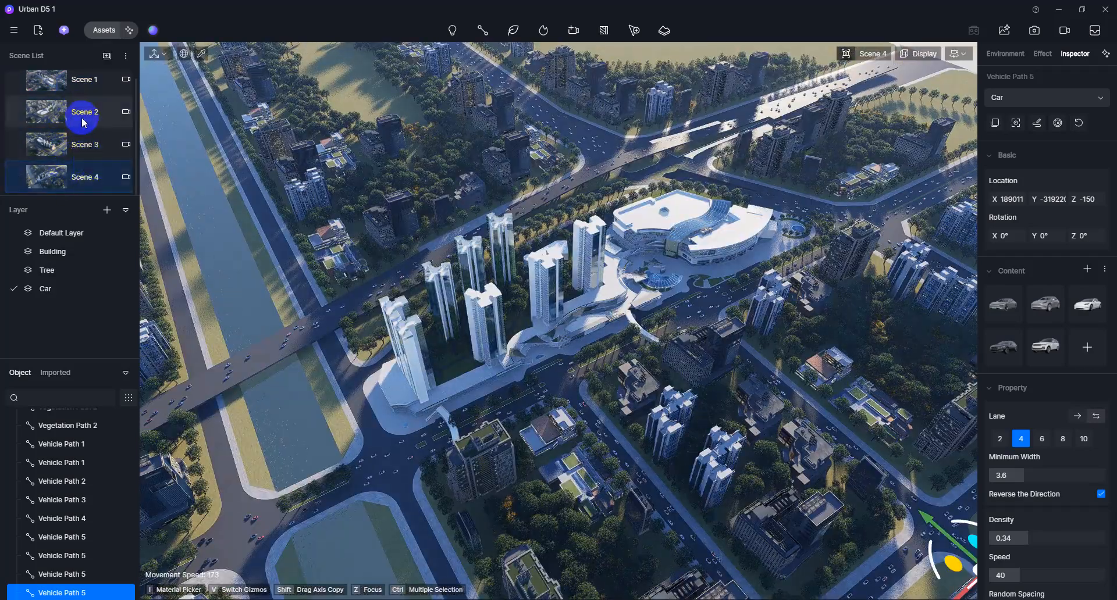
{"action": "left_click", "coordinate": [83, 91]}
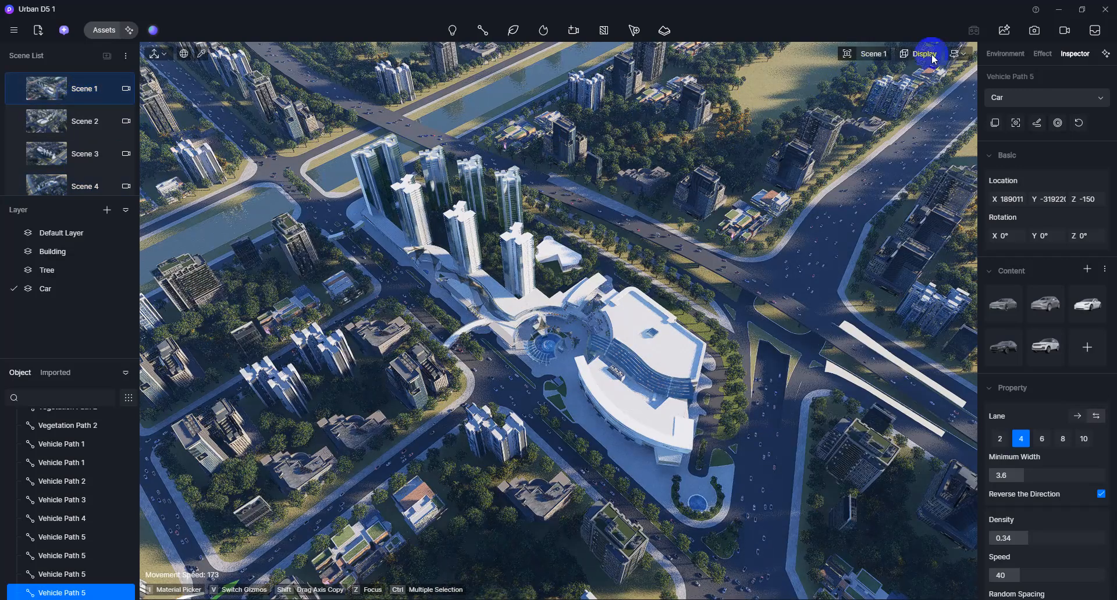
Set up an image render of Scene 1 at the 4k preset size in .jpg format with the Material ID channel
{"action": "left_click", "coordinate": [1034, 33]}
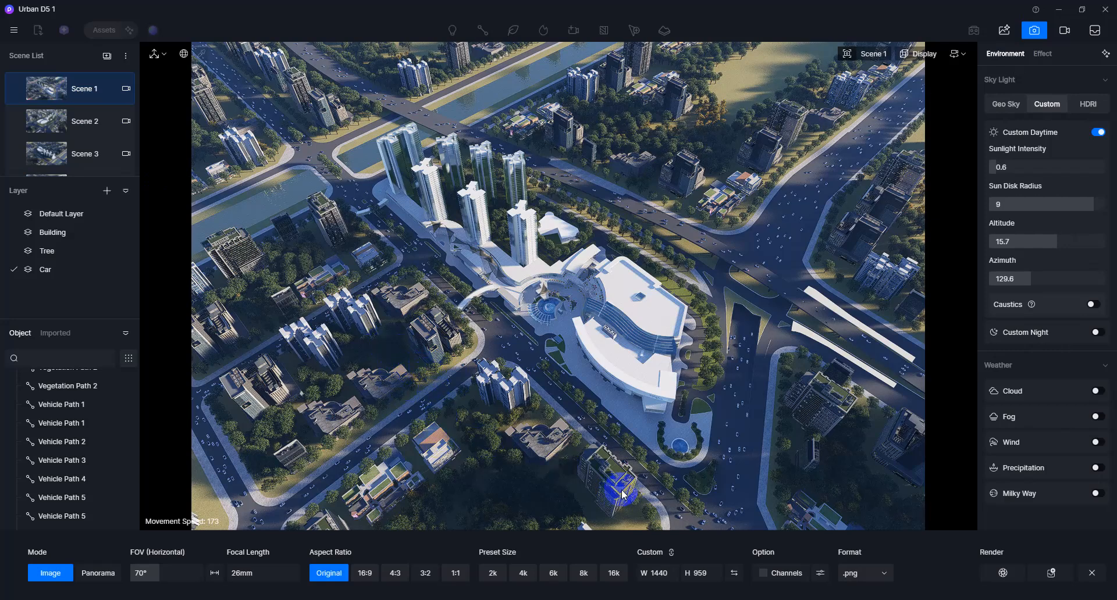
{"action": "left_click", "coordinate": [523, 573]}
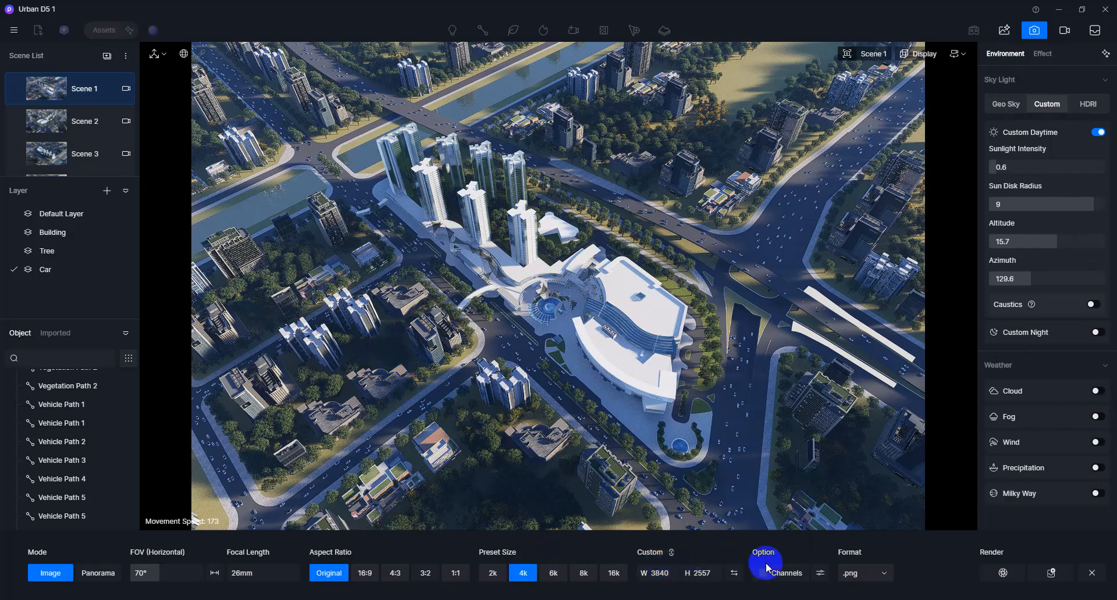
{"action": "left_click", "coordinate": [857, 575]}
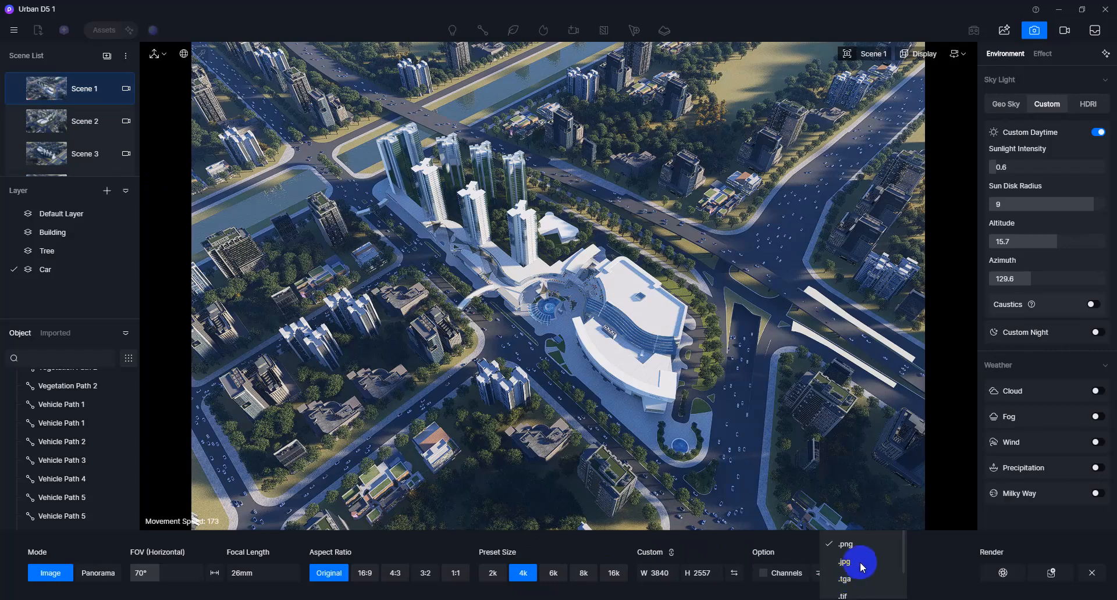
{"action": "left_click", "coordinate": [854, 565]}
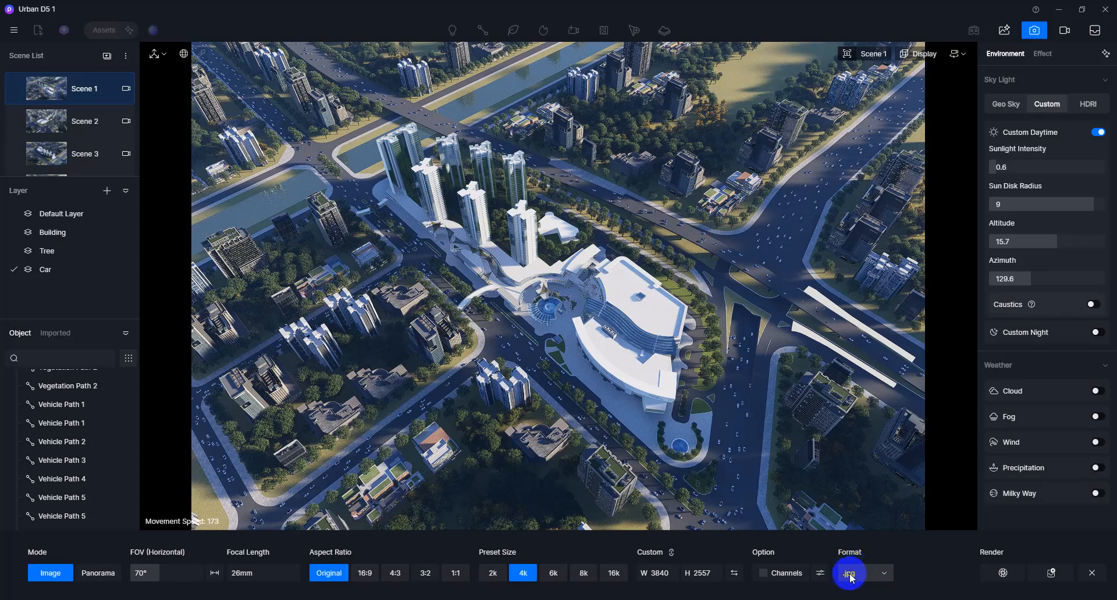
{"action": "left_click", "coordinate": [820, 576]}
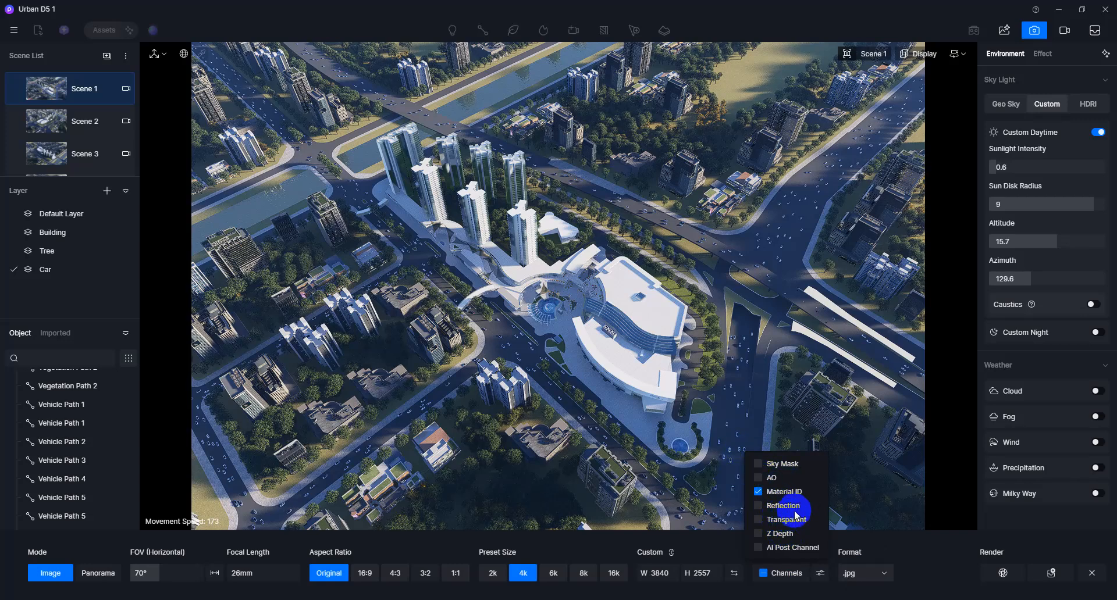
Add the 4k Scene 1 image with the Material ID channel to the render queue
{"action": "left_click", "coordinate": [820, 574]}
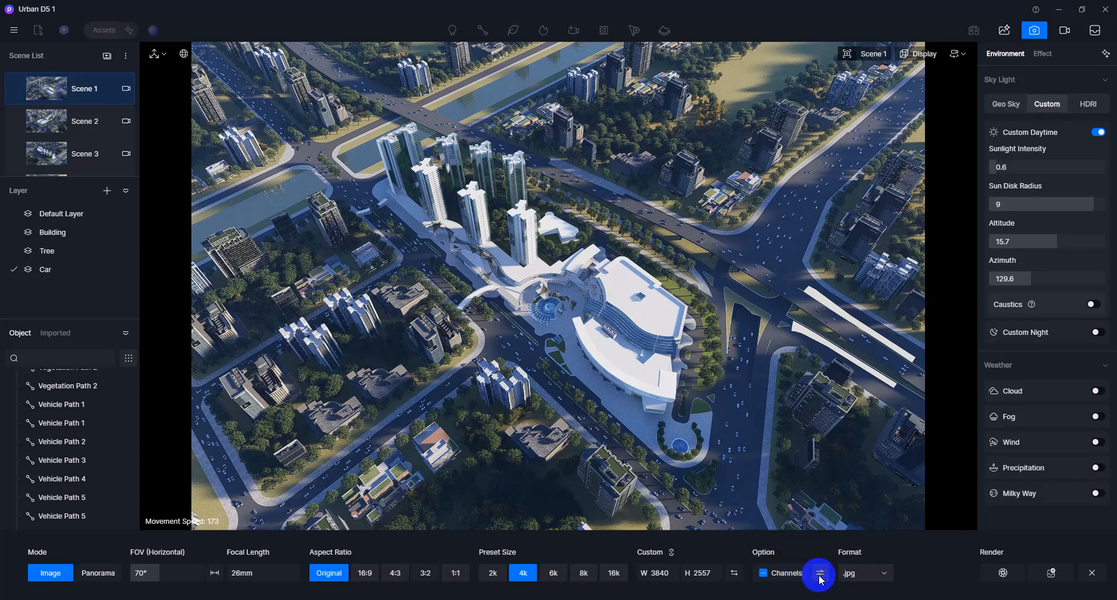
{"action": "left_click", "coordinate": [820, 574]}
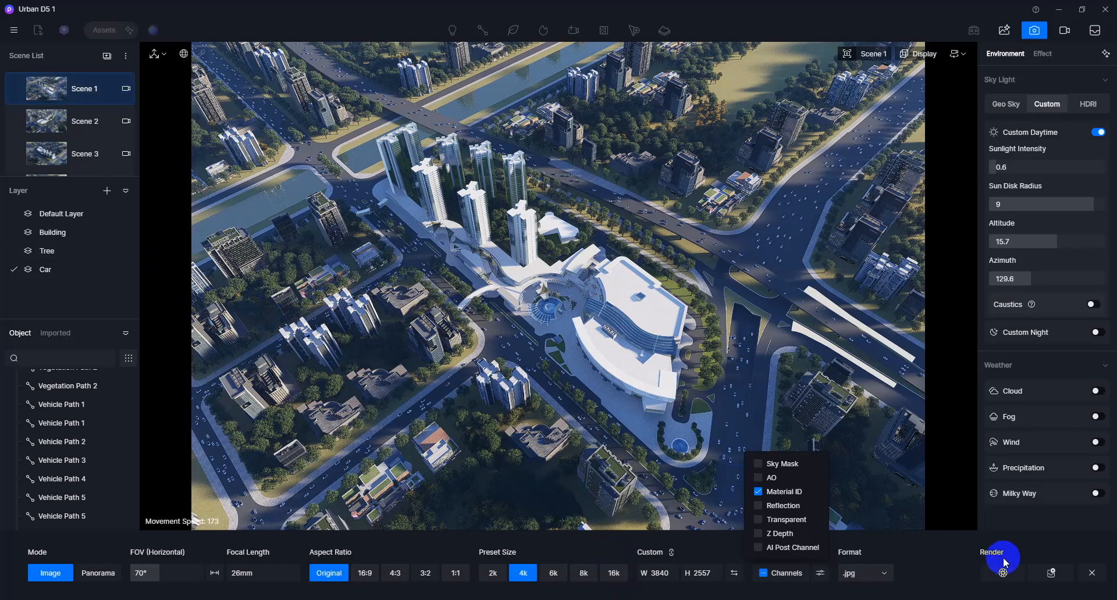
{"action": "left_click", "coordinate": [1050, 573]}
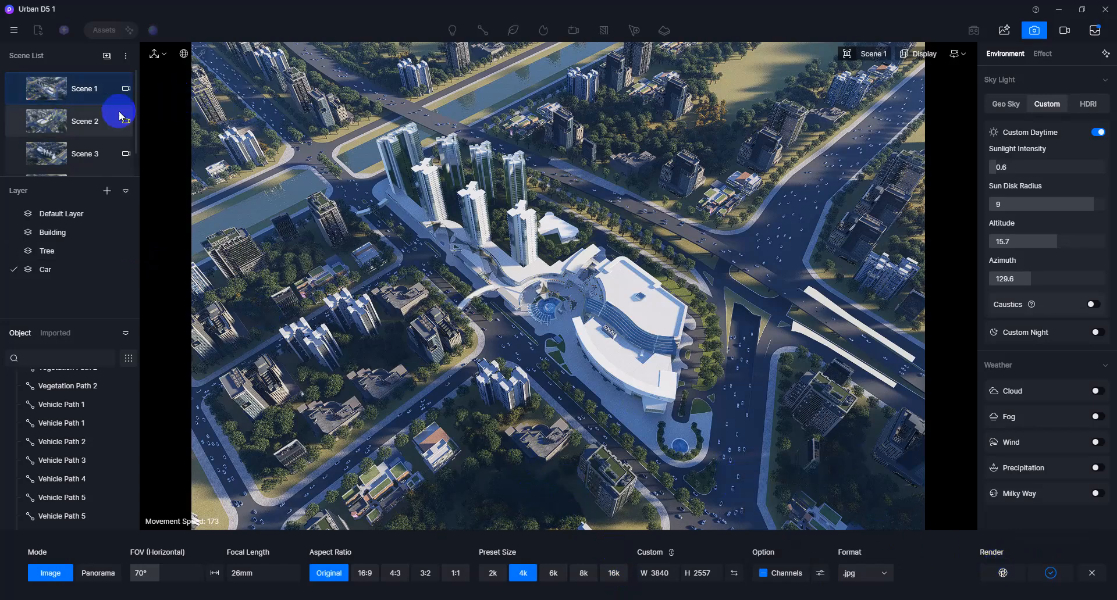
Set Scene 2 to a 4k .jpg render with the Material ID channel and add it to the render queue
{"action": "left_click", "coordinate": [83, 117]}
{"action": "left_click", "coordinate": [867, 576]}
{"action": "left_click", "coordinate": [852, 556]}
{"action": "left_click", "coordinate": [523, 573]}
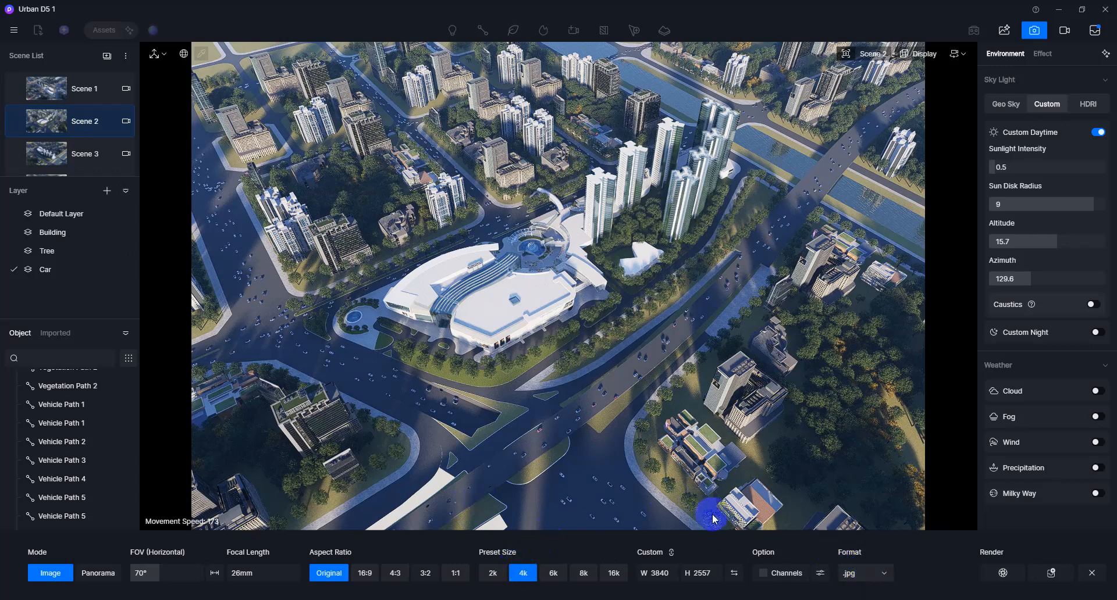
{"action": "left_click", "coordinate": [820, 573]}
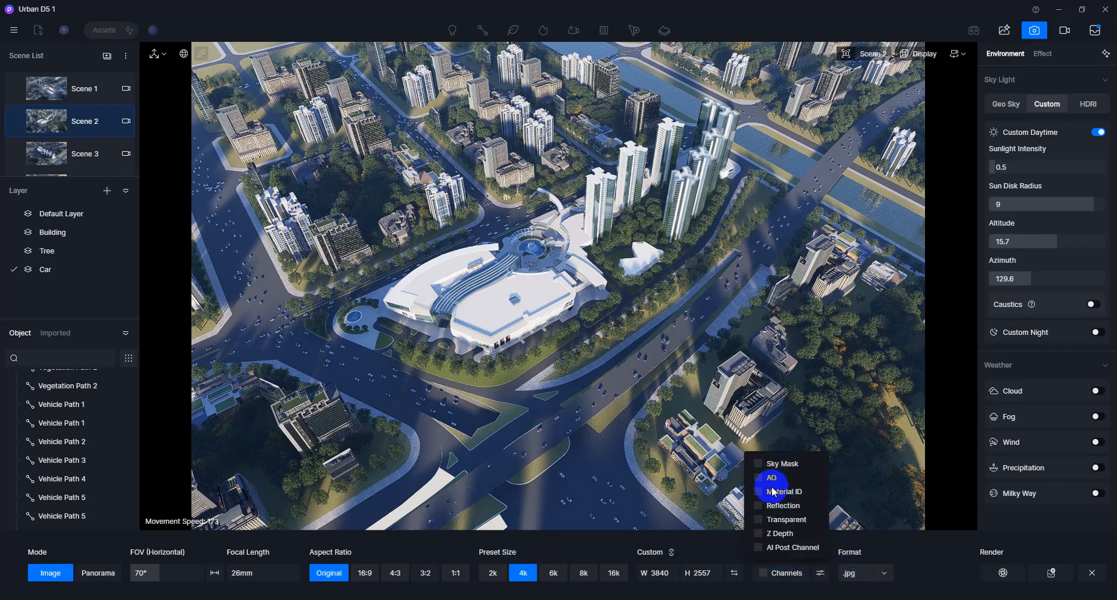
{"action": "left_click", "coordinate": [1050, 577]}
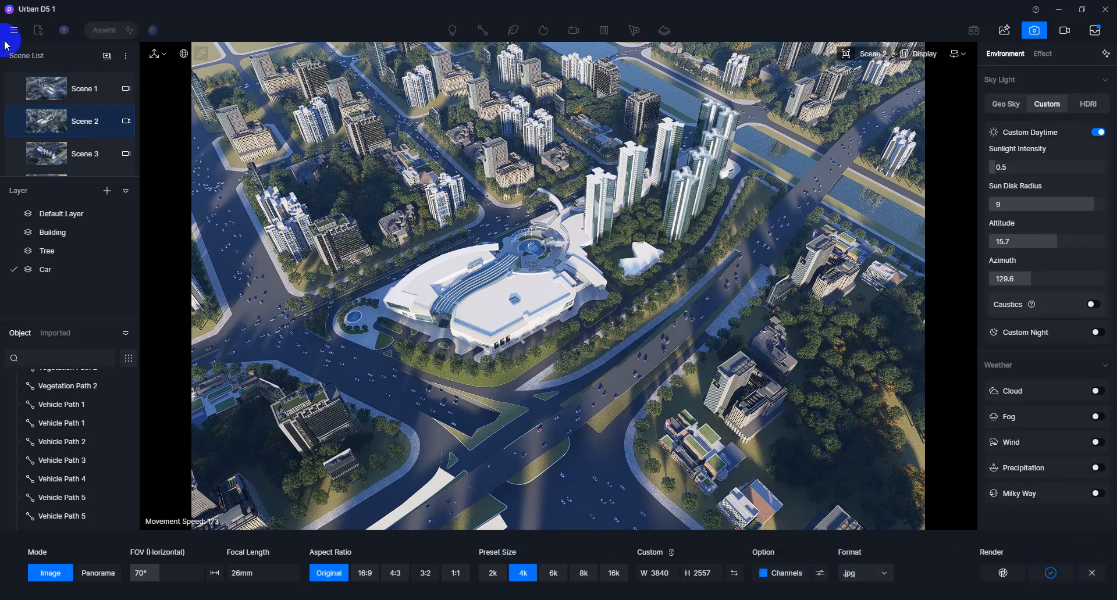
Set Scene 3 to a 4k .jpg image render and add it to the render queue
{"action": "left_click", "coordinate": [64, 145]}
{"action": "left_click", "coordinate": [855, 567]}
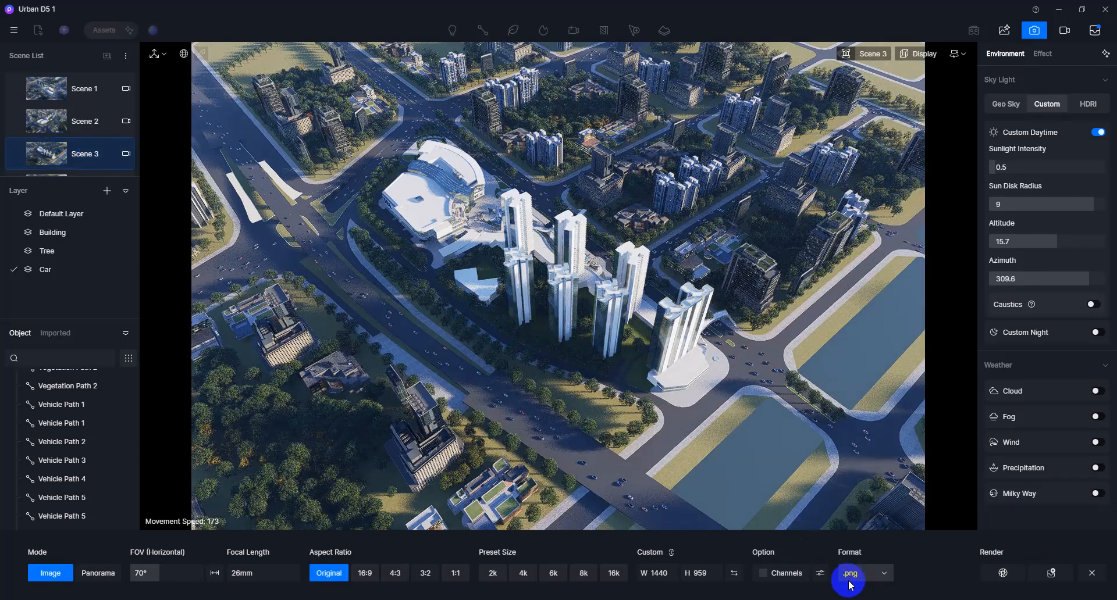
{"action": "left_click", "coordinate": [843, 561]}
{"action": "left_click", "coordinate": [523, 573]}
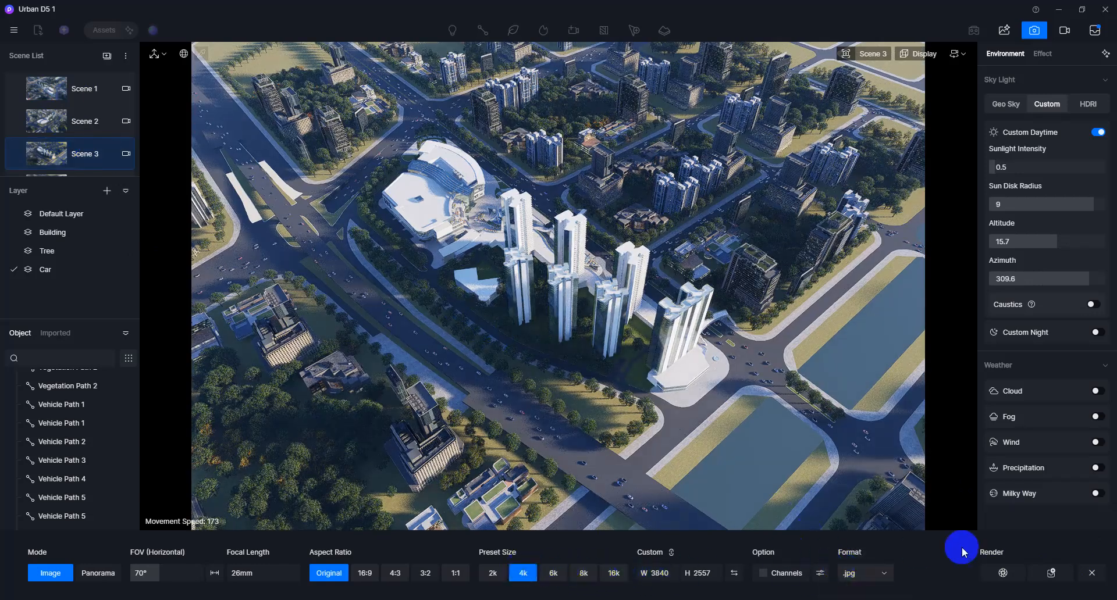
{"action": "left_click", "coordinate": [1058, 572]}
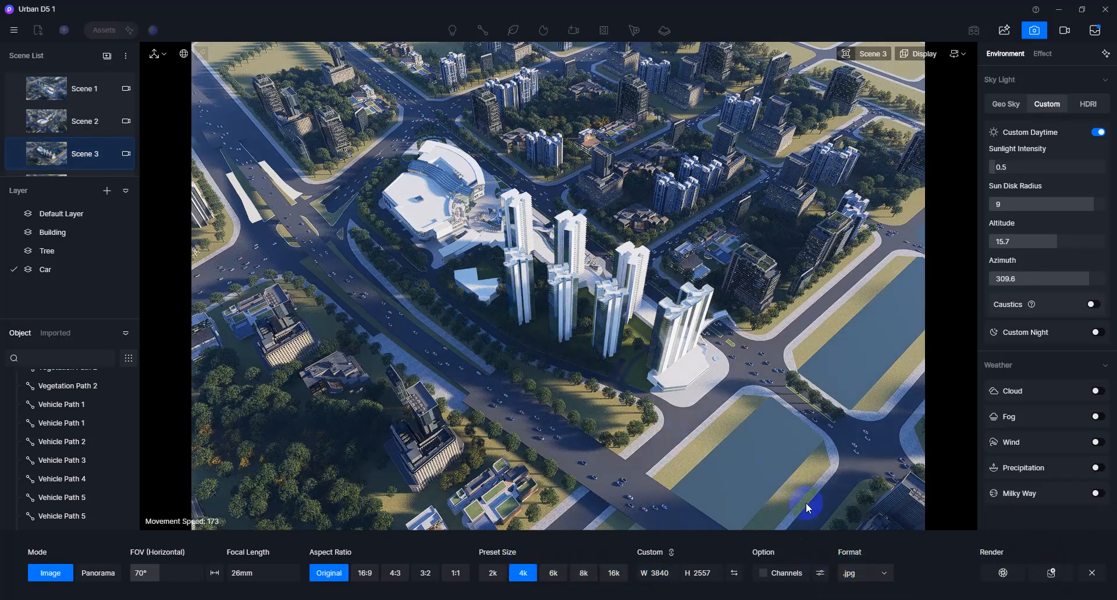
Enable the Material ID channel for Scene 3 and replace its entry in the render queue with a new one
{"action": "left_click", "coordinate": [820, 573]}
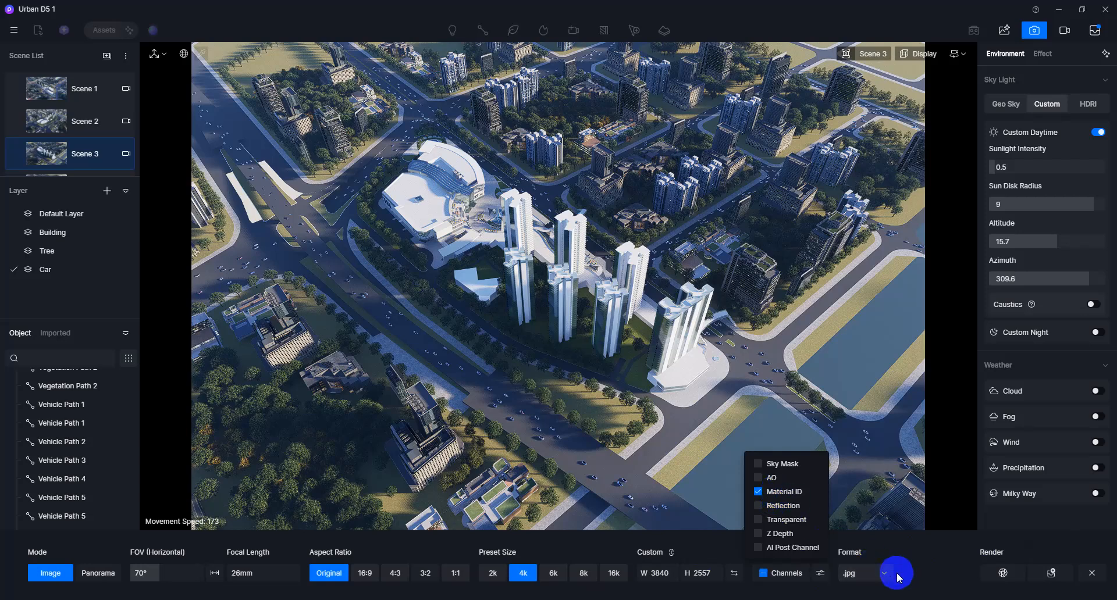
{"action": "left_click", "coordinate": [1095, 30]}
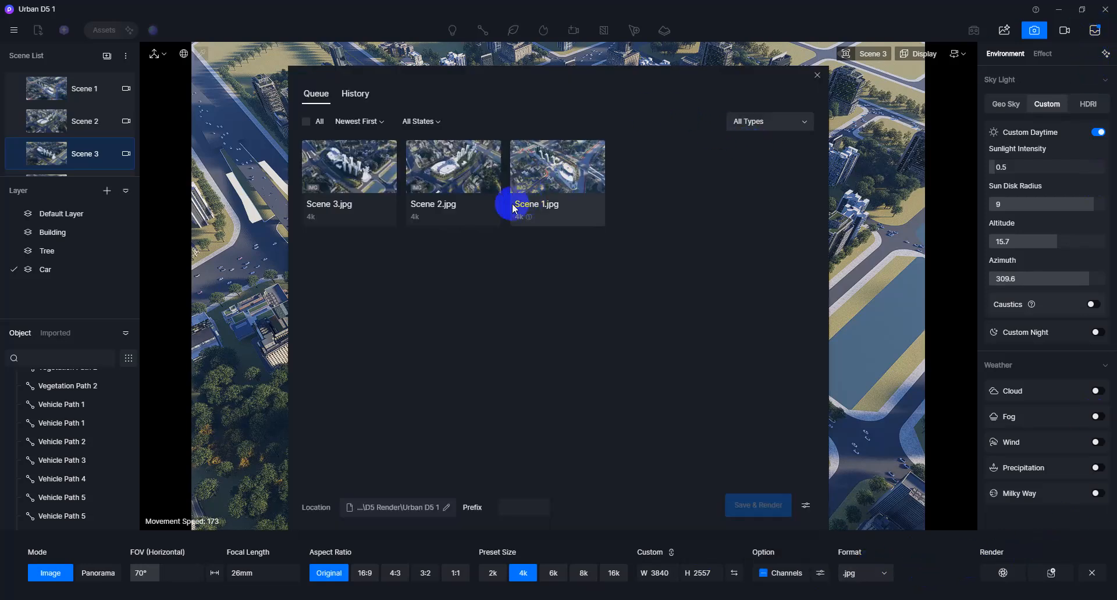
{"action": "left_click", "coordinate": [388, 149]}
{"action": "left_click", "coordinate": [700, 125]}
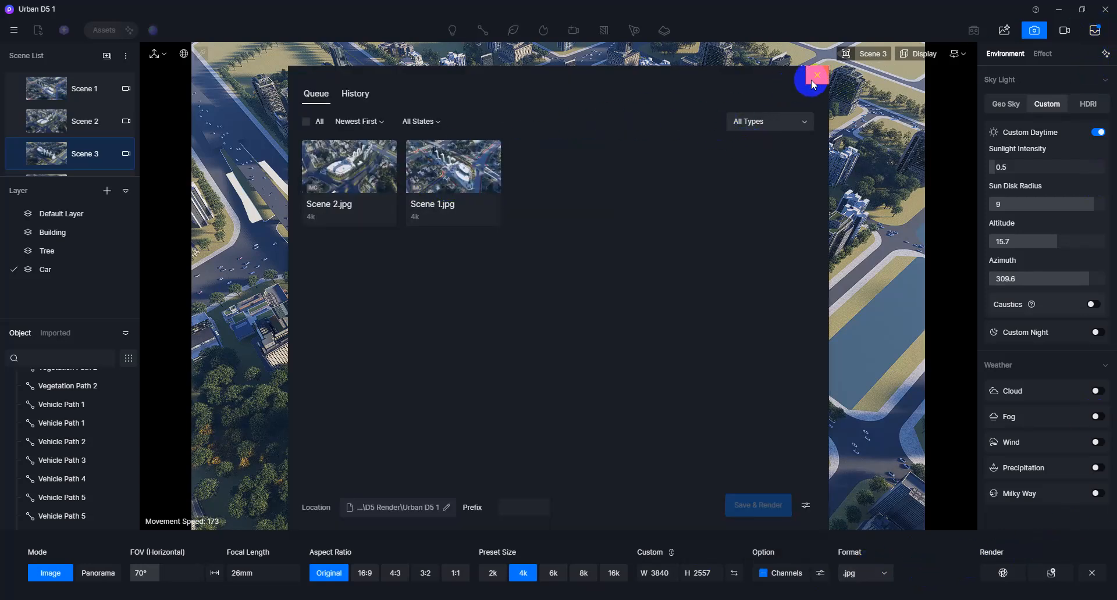
{"action": "left_click", "coordinate": [816, 75]}
{"action": "left_click", "coordinate": [1050, 573]}
Set Scene 4 to a 4k .jpg render with the Material ID channel, add it to the queue and check the queue
{"action": "scroll", "coordinate": [71, 116], "scroll_direction": "down", "scroll_amount": 1}
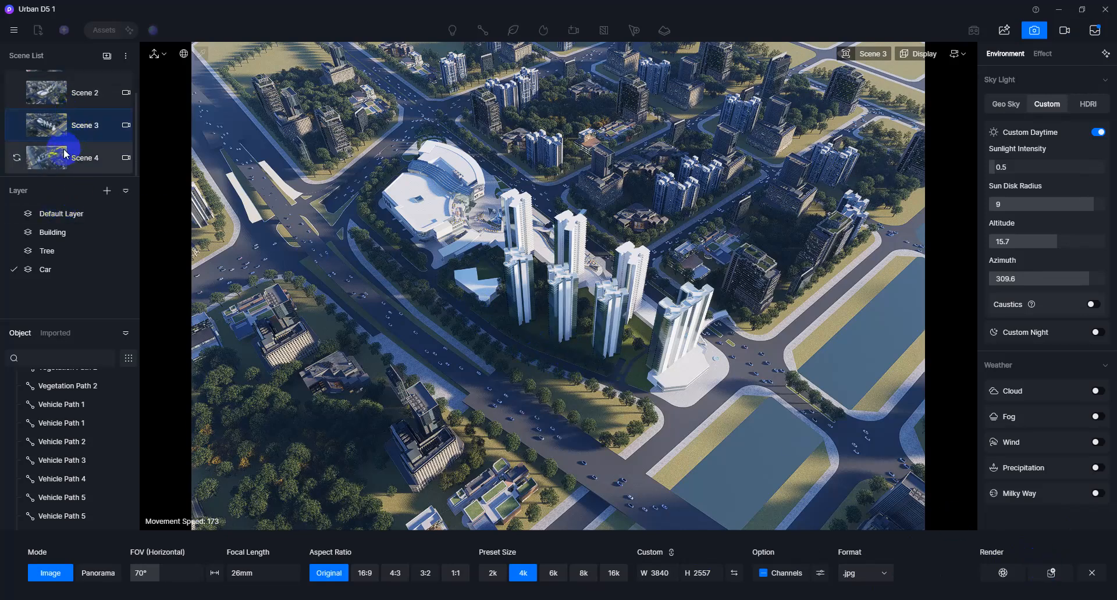
{"action": "left_click", "coordinate": [68, 154]}
{"action": "left_click", "coordinate": [526, 569]}
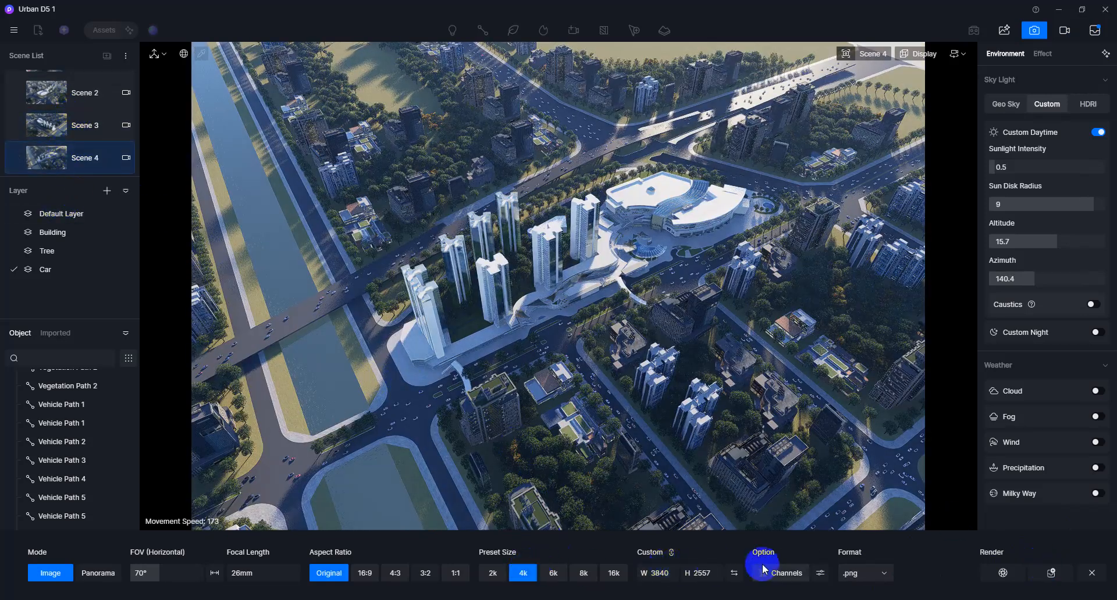
{"action": "left_click", "coordinate": [820, 573]}
{"action": "left_click", "coordinate": [774, 494]}
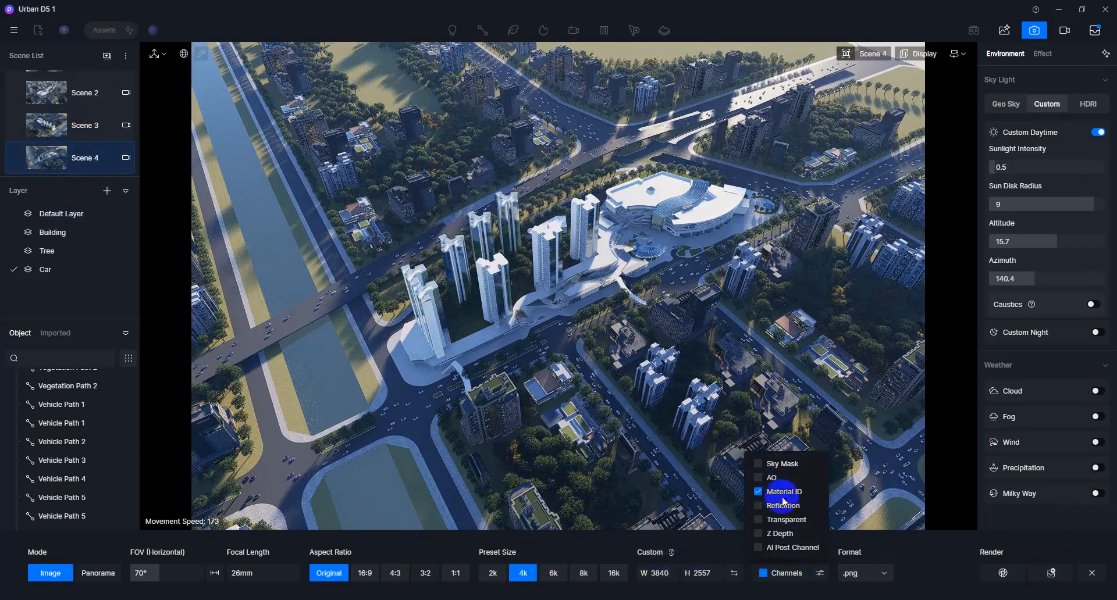
{"action": "left_click", "coordinate": [868, 573]}
{"action": "left_click", "coordinate": [845, 563]}
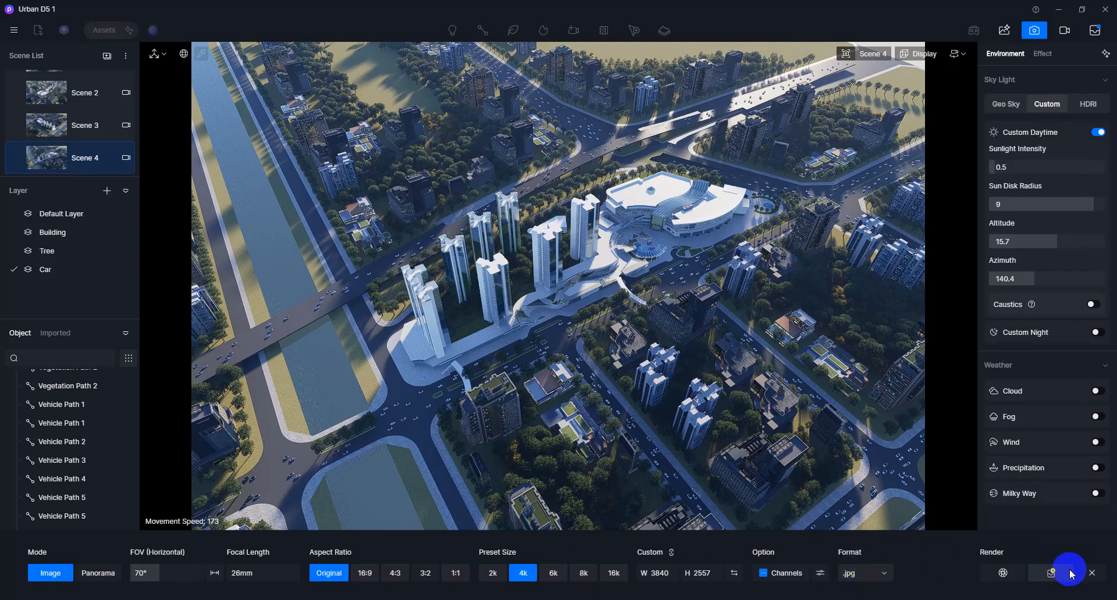
{"action": "left_click", "coordinate": [1095, 30]}
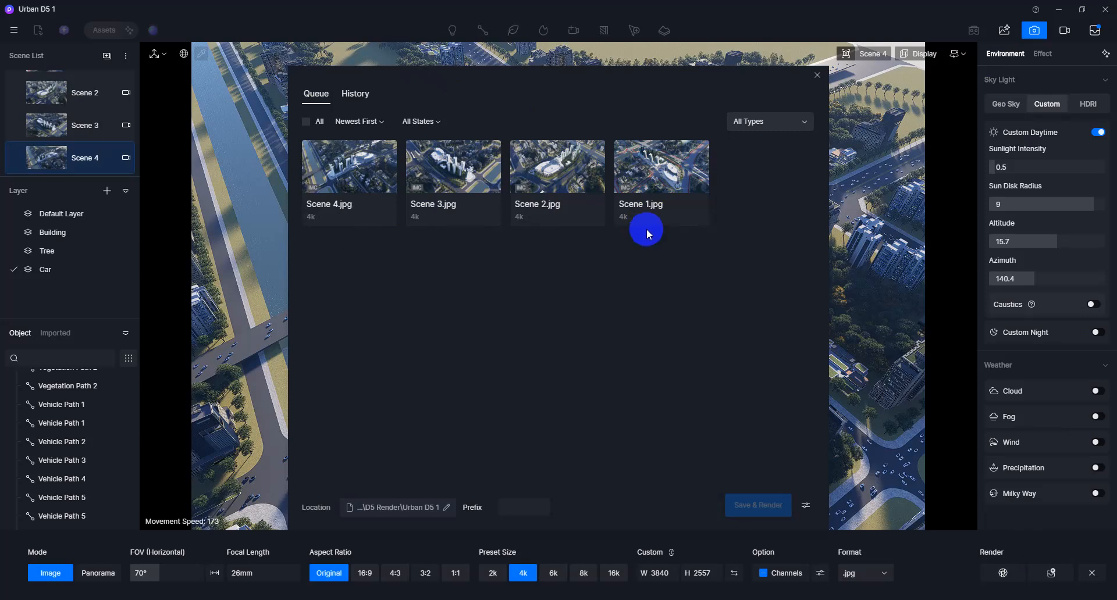
{"action": "left_click", "coordinate": [813, 74]}
Return to Scene 1 and update the saved scene
{"action": "scroll", "coordinate": [87, 123], "scroll_direction": "up", "scroll_amount": 2}
{"action": "left_click", "coordinate": [69, 92]}
{"action": "left_click", "coordinate": [16, 90]}
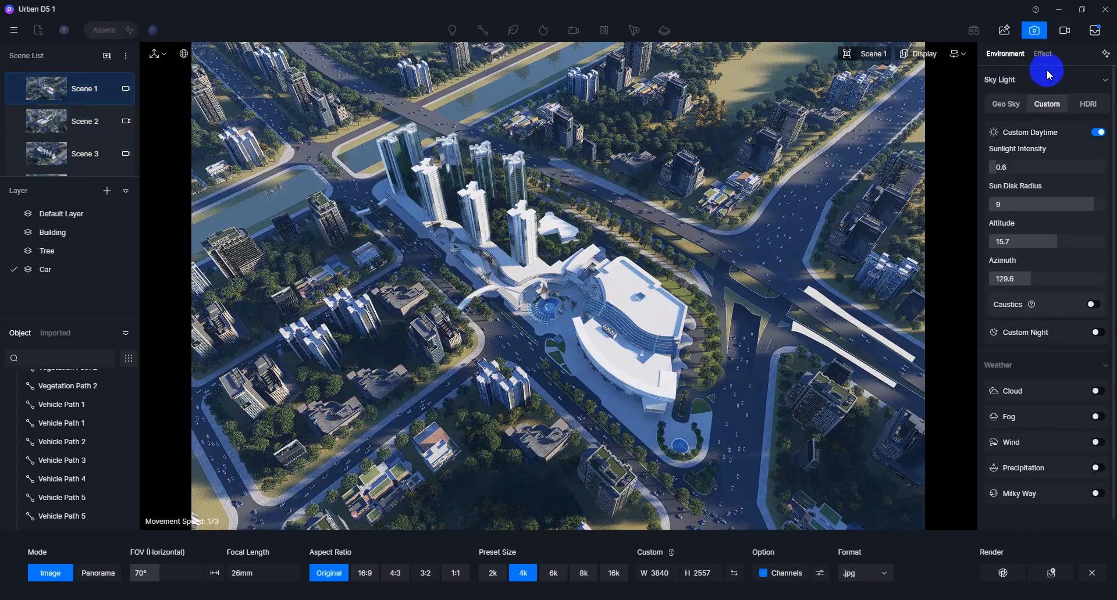
Delete Scene 1's entry from the render queue and queue the updated Scene 1 again
{"action": "left_click", "coordinate": [1095, 30]}
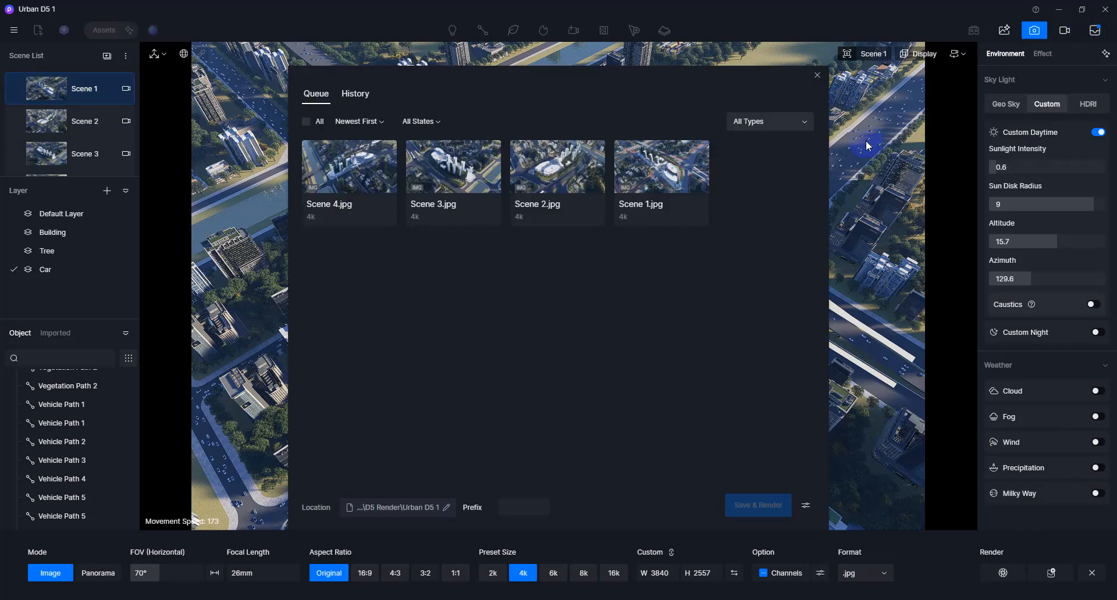
{"action": "left_click", "coordinate": [667, 169]}
{"action": "left_click", "coordinate": [698, 123]}
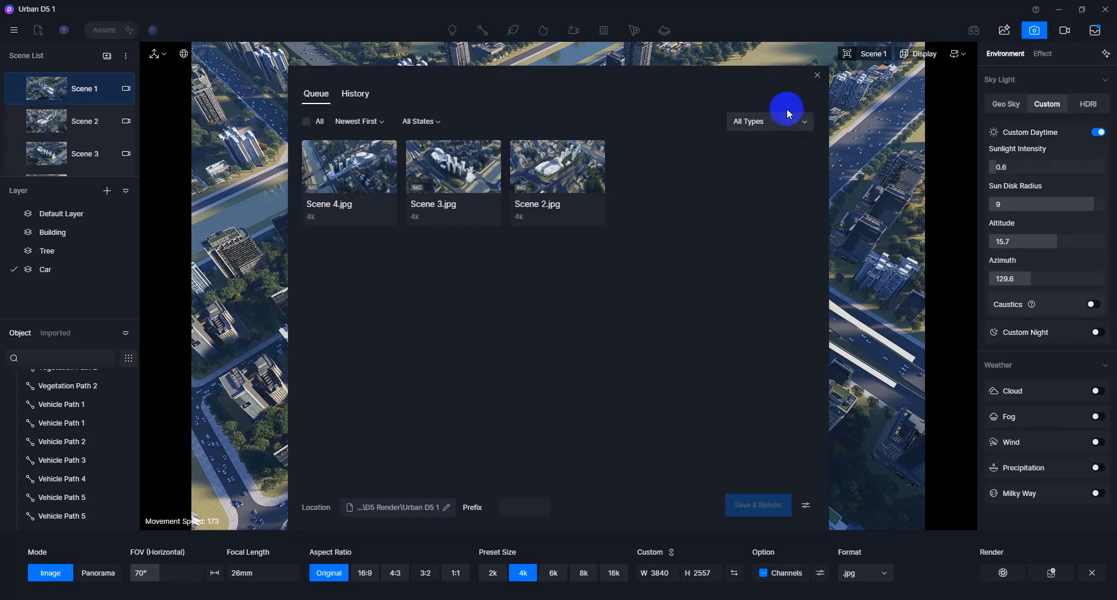
{"action": "left_click", "coordinate": [813, 76]}
{"action": "left_click", "coordinate": [1044, 578]}
{"action": "left_click", "coordinate": [1094, 30]}
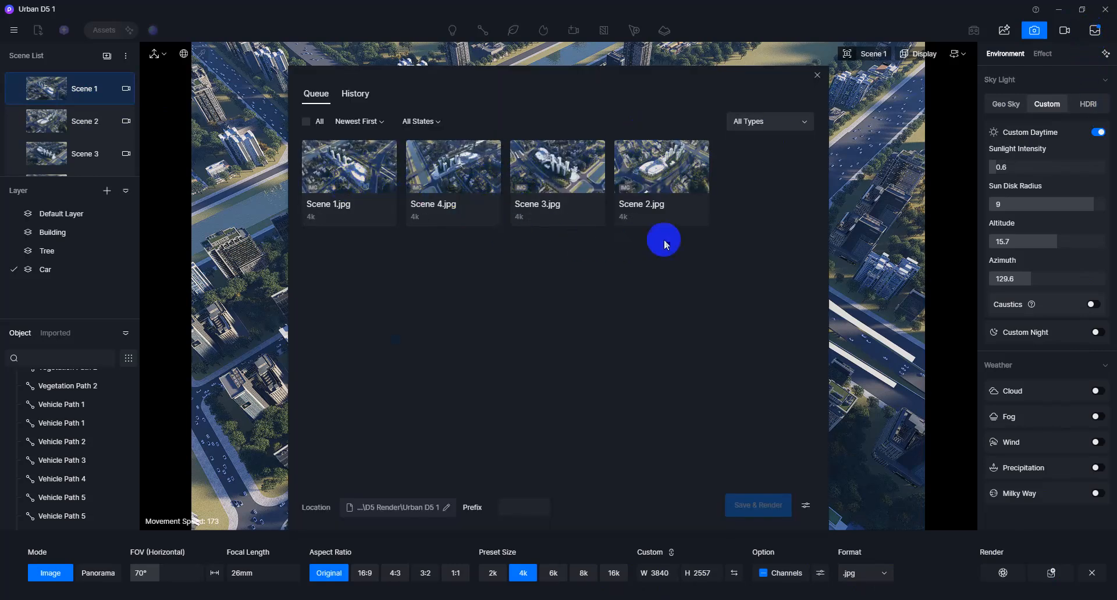
Select all four queued scene renders and open the choice of their save location
{"action": "left_click", "coordinate": [652, 186]}
{"action": "left_click", "coordinate": [364, 146]}
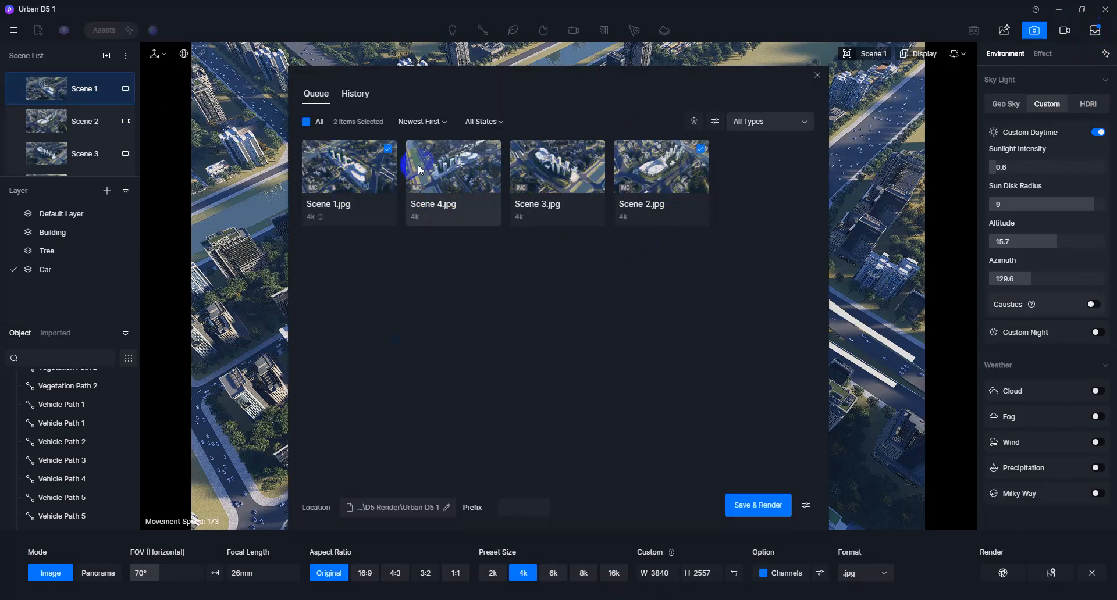
{"action": "left_click", "coordinate": [446, 507]}
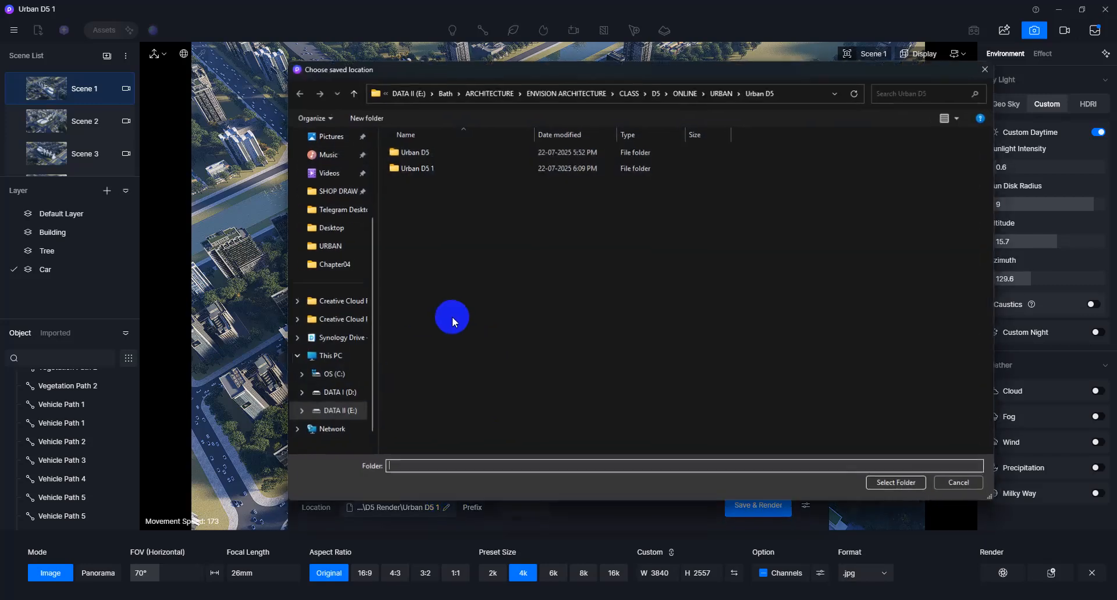
Create a folder named RENDER IMAGE inside the Urban D5 folder and render the selected scenes into it
{"action": "right_click", "coordinate": [519, 208]}
{"action": "left_click", "coordinate": [446, 197]}
{"action": "right_click", "coordinate": [452, 190]}
{"action": "mouse_move", "coordinate": [503, 314]}
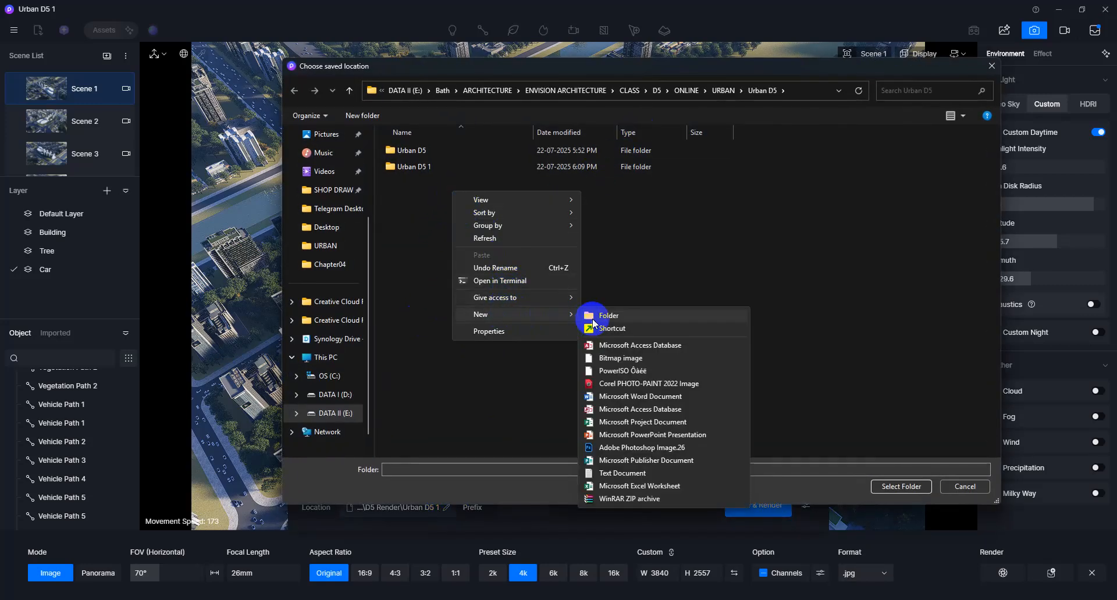
{"action": "left_click", "coordinate": [592, 318]}
{"action": "type", "text": "REND"}
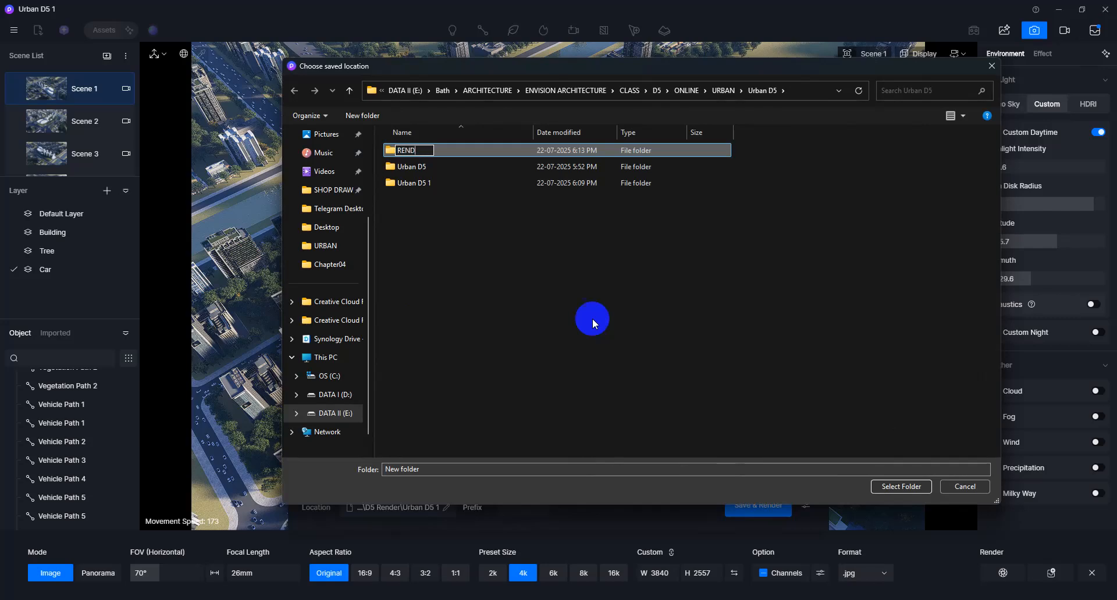
{"action": "type", "text": "ER IMAGE"}
{"action": "key", "text": "Return"}
{"action": "key", "text": "Return"}
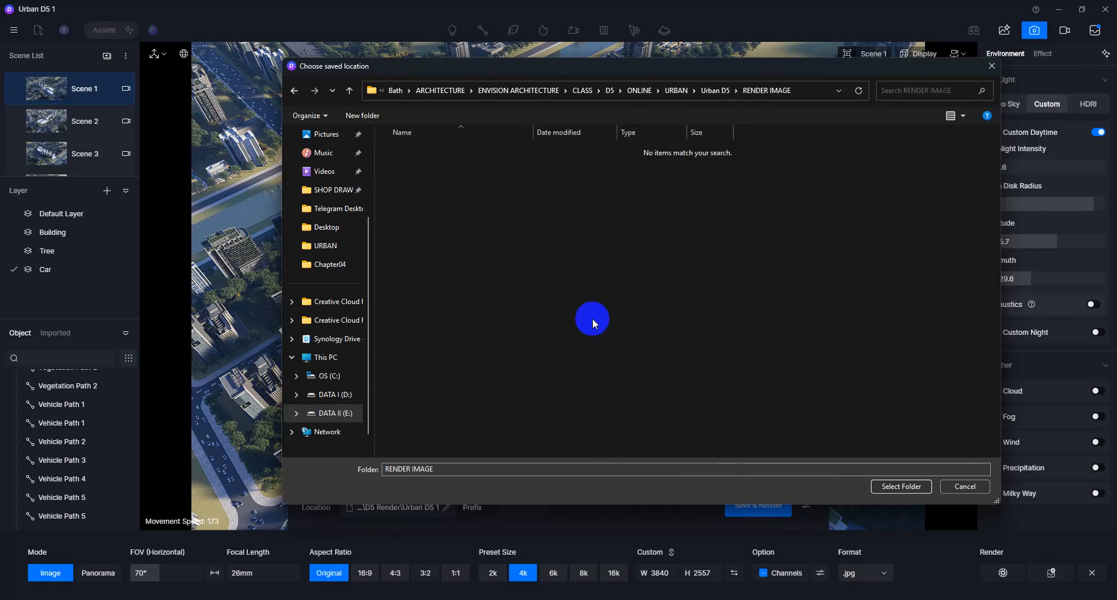
{"action": "left_click", "coordinate": [901, 486]}
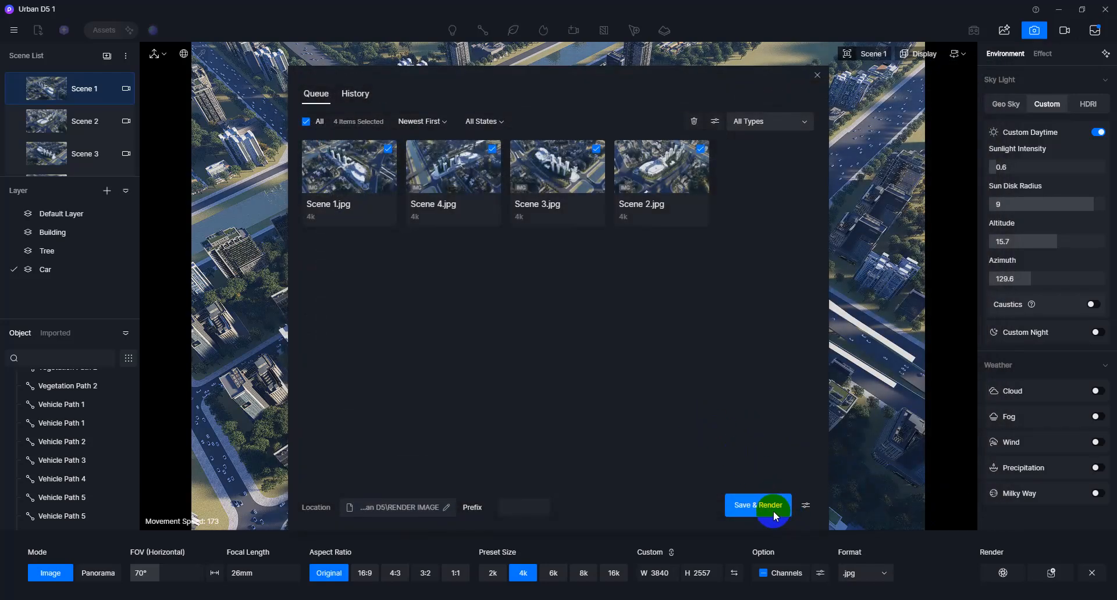
{"action": "left_click", "coordinate": [769, 508]}
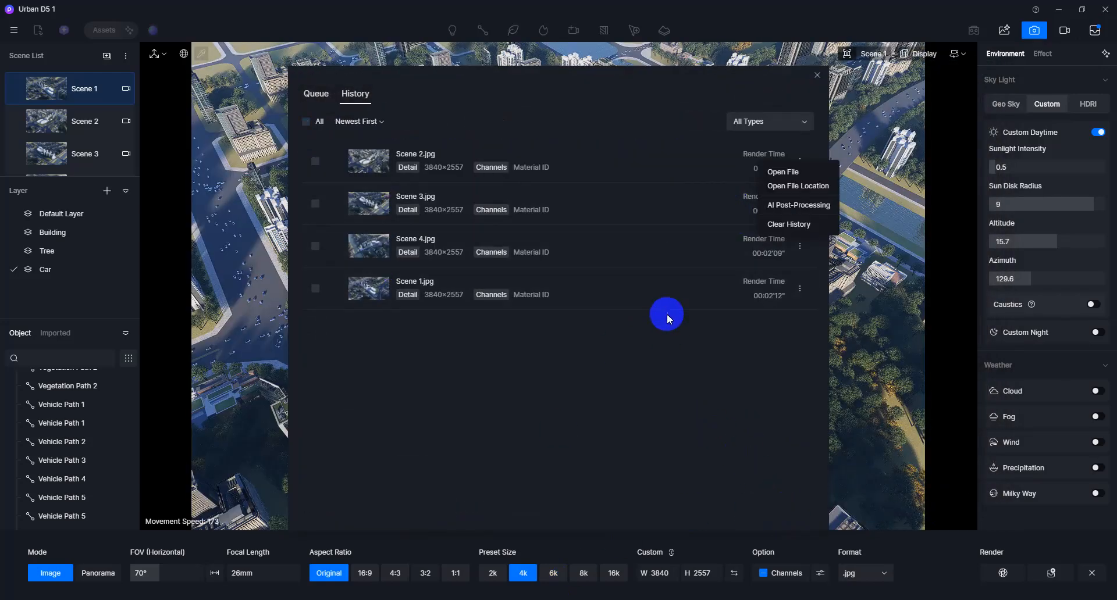
Check the options available for the Scene 2 render in the render history, then close the history
{"action": "left_click", "coordinate": [667, 313]}
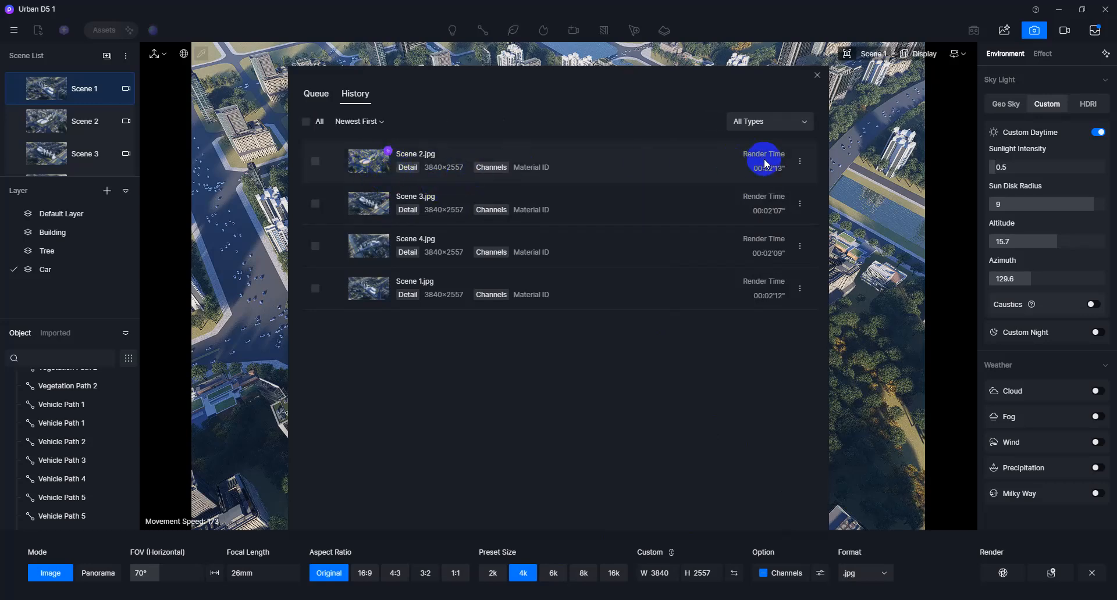
{"action": "left_click", "coordinate": [799, 163]}
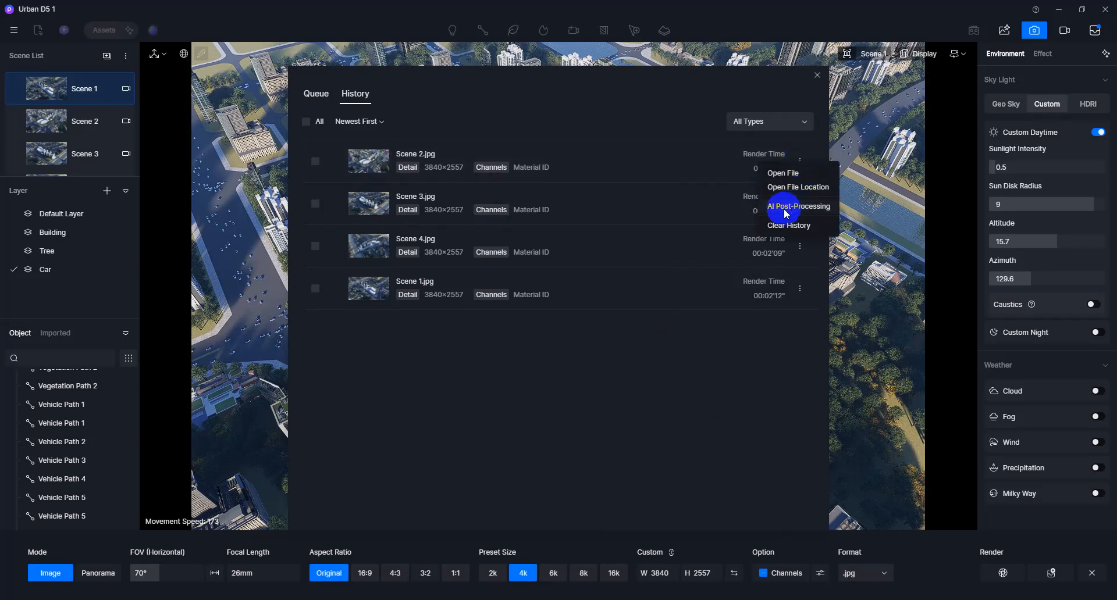
{"action": "left_click", "coordinate": [817, 75]}
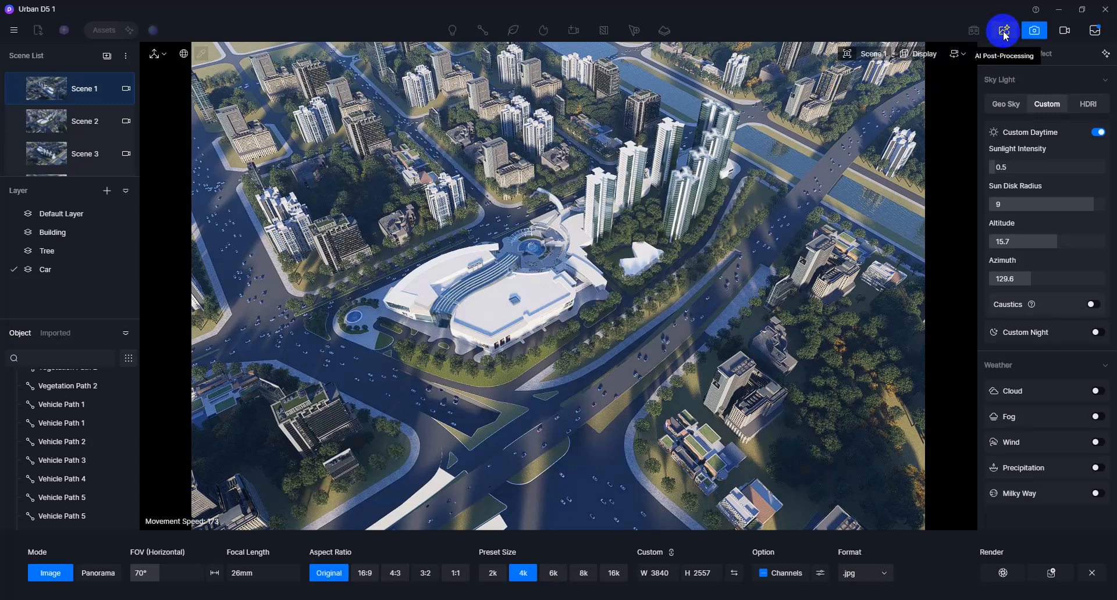
Open the Scene 1 render in AI Post-Processing and run the AI Enhancer on it
{"action": "left_click", "coordinate": [1005, 31]}
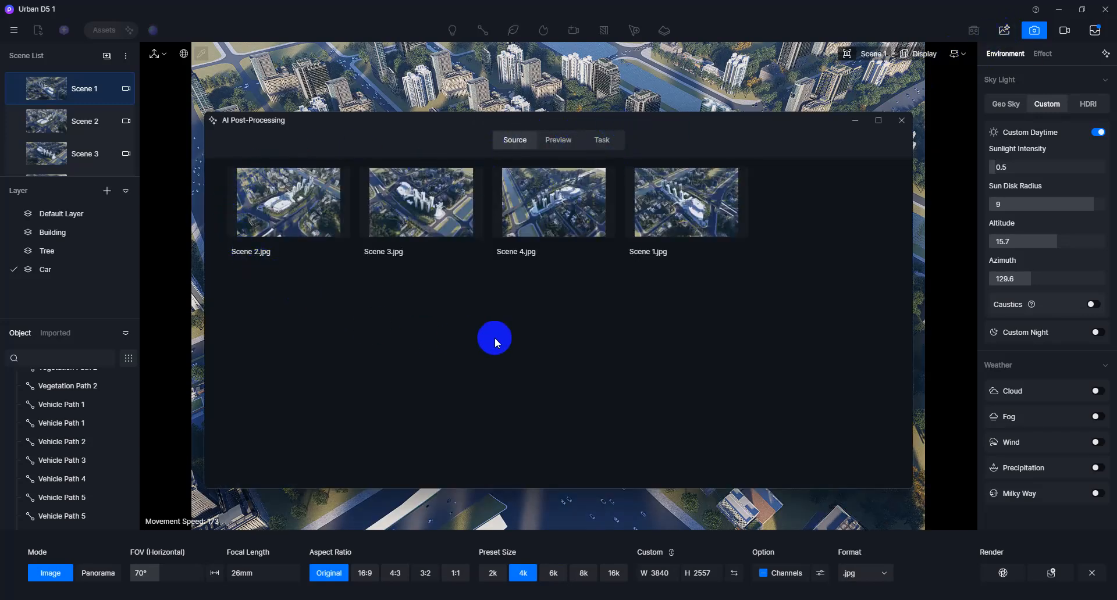
{"action": "left_click", "coordinate": [658, 192]}
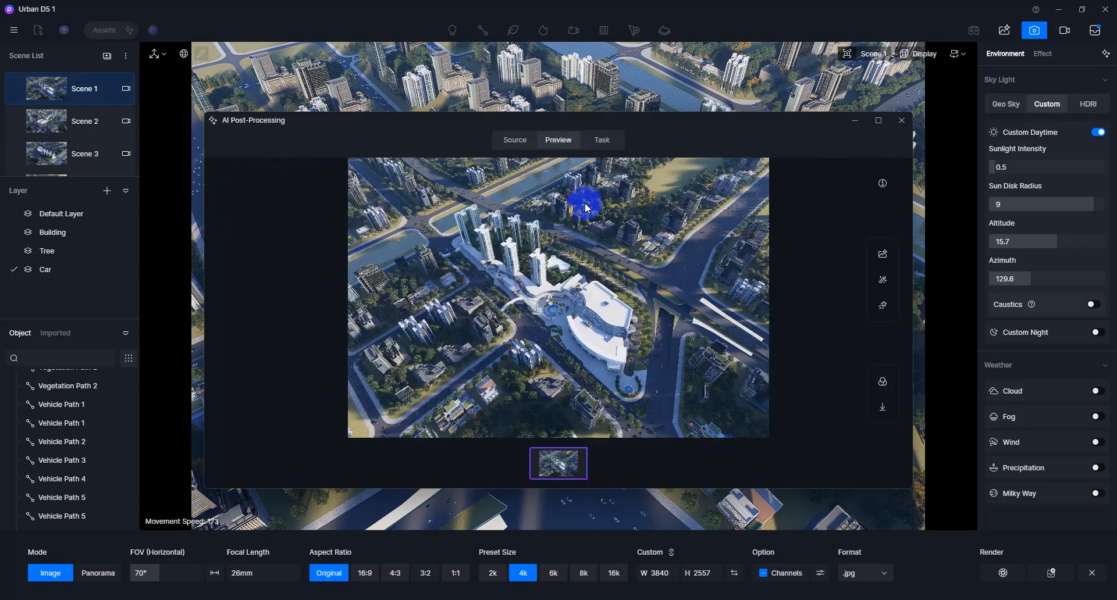
{"action": "left_click", "coordinate": [881, 253]}
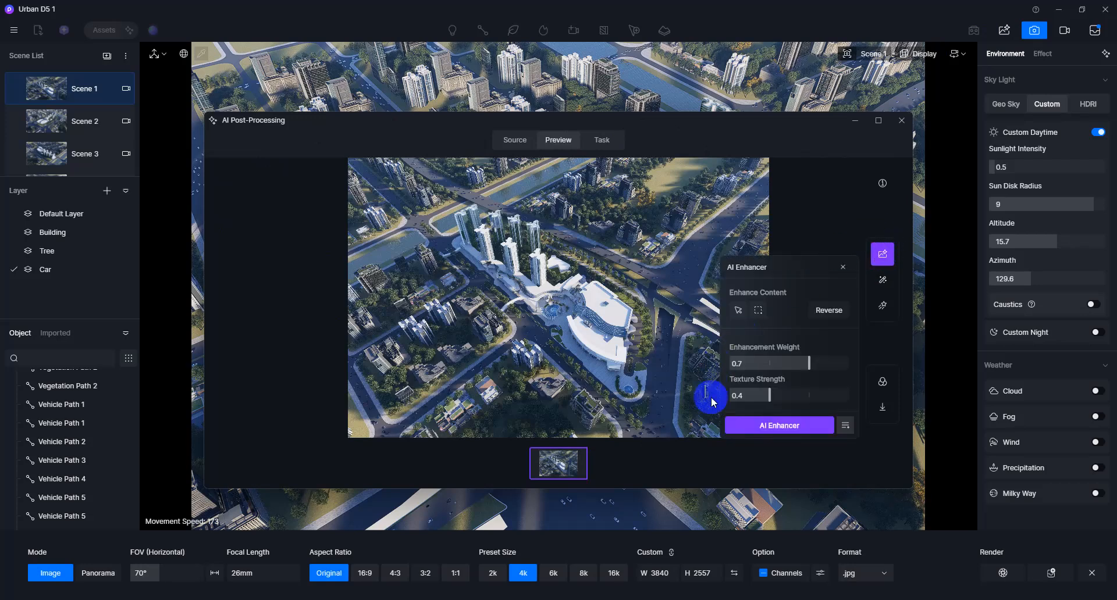
{"action": "left_click", "coordinate": [767, 427]}
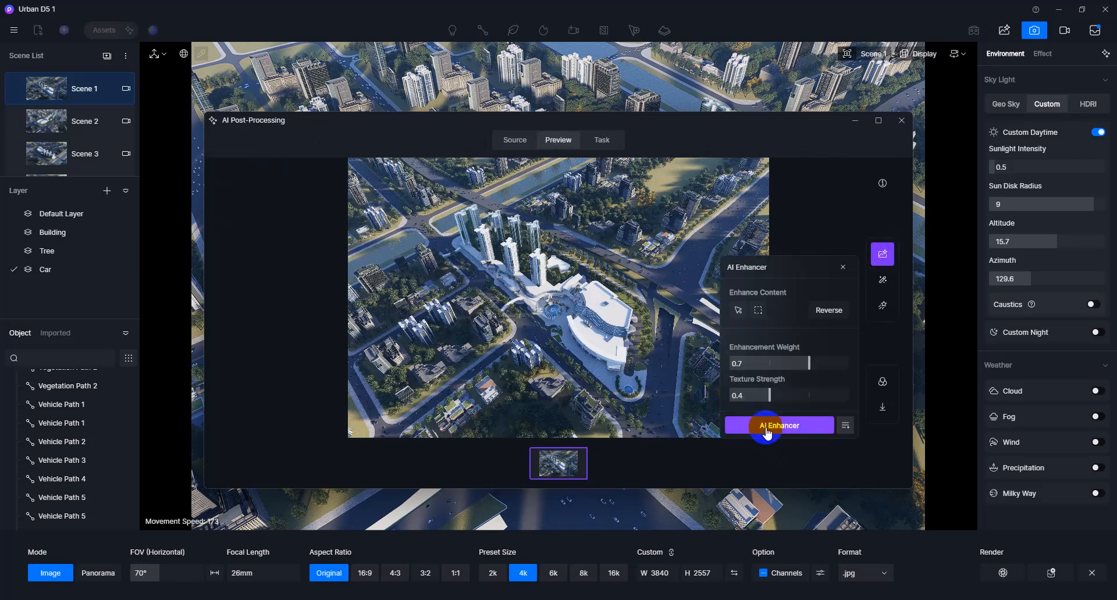